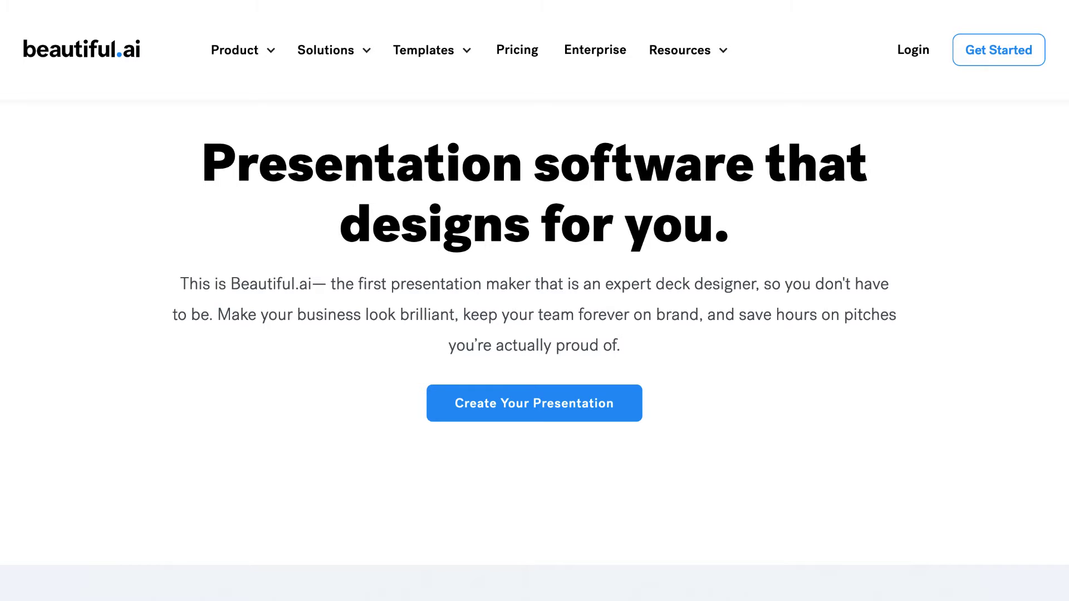
Scroll down through the How-to steps and the Product Updates changelog.
{"action": "scroll", "coordinate": [1040, 392], "scroll_direction": "down", "scroll_amount": 5}
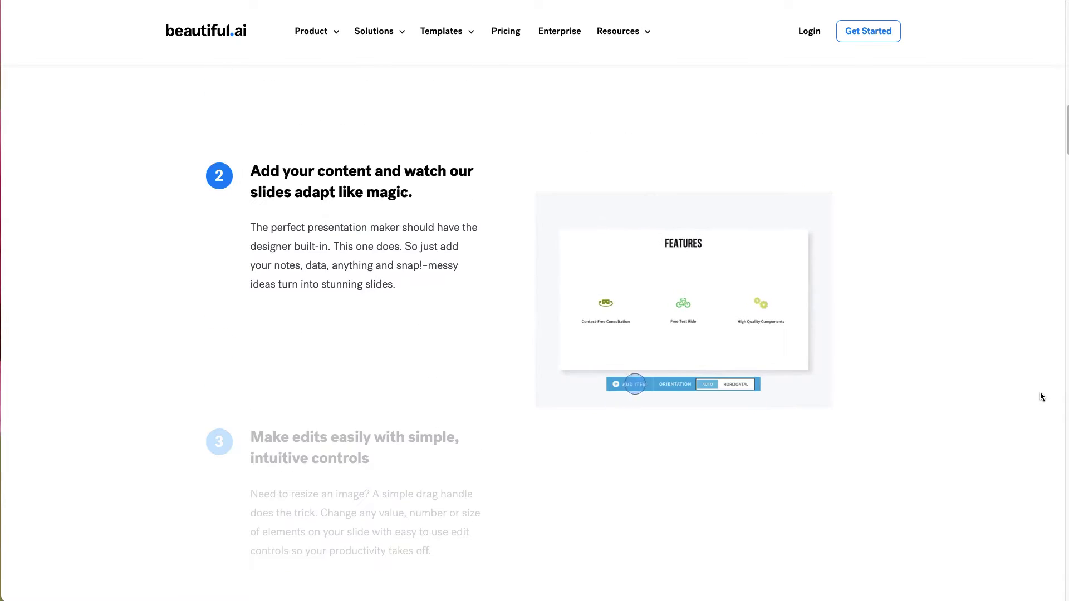
{"action": "scroll", "coordinate": [1041, 397], "scroll_direction": "down", "scroll_amount": 5}
{"action": "scroll", "coordinate": [1041, 396], "scroll_direction": "down", "scroll_amount": 4}
{"action": "scroll", "coordinate": [1041, 396], "scroll_direction": "down", "scroll_amount": 4}
{"action": "scroll", "coordinate": [1040, 391], "scroll_direction": "down", "scroll_amount": 5}
{"action": "scroll", "coordinate": [1052, 530], "scroll_direction": "down", "scroll_amount": 4}
{"action": "scroll", "coordinate": [1060, 531], "scroll_direction": "down", "scroll_amount": 5}
{"action": "scroll", "coordinate": [1060, 531], "scroll_direction": "down", "scroll_amount": 5}
{"action": "scroll", "coordinate": [1059, 532], "scroll_direction": "down", "scroll_amount": 4}
{"action": "scroll", "coordinate": [1060, 531], "scroll_direction": "down", "scroll_amount": 5}
{"action": "scroll", "coordinate": [1060, 531], "scroll_direction": "down", "scroll_amount": 5}
{"action": "scroll", "coordinate": [1060, 531], "scroll_direction": "down", "scroll_amount": 5}
{"action": "scroll", "coordinate": [1060, 531], "scroll_direction": "down", "scroll_amount": 5}
{"action": "scroll", "coordinate": [1060, 531], "scroll_direction": "down", "scroll_amount": 5}
{"action": "scroll", "coordinate": [1060, 531], "scroll_direction": "down", "scroll_amount": 5}
{"action": "scroll", "coordinate": [1060, 531], "scroll_direction": "down", "scroll_amount": 3}
{"action": "scroll", "coordinate": [1060, 531], "scroll_direction": "down", "scroll_amount": 5}
{"action": "scroll", "coordinate": [1060, 531], "scroll_direction": "down", "scroll_amount": 5}
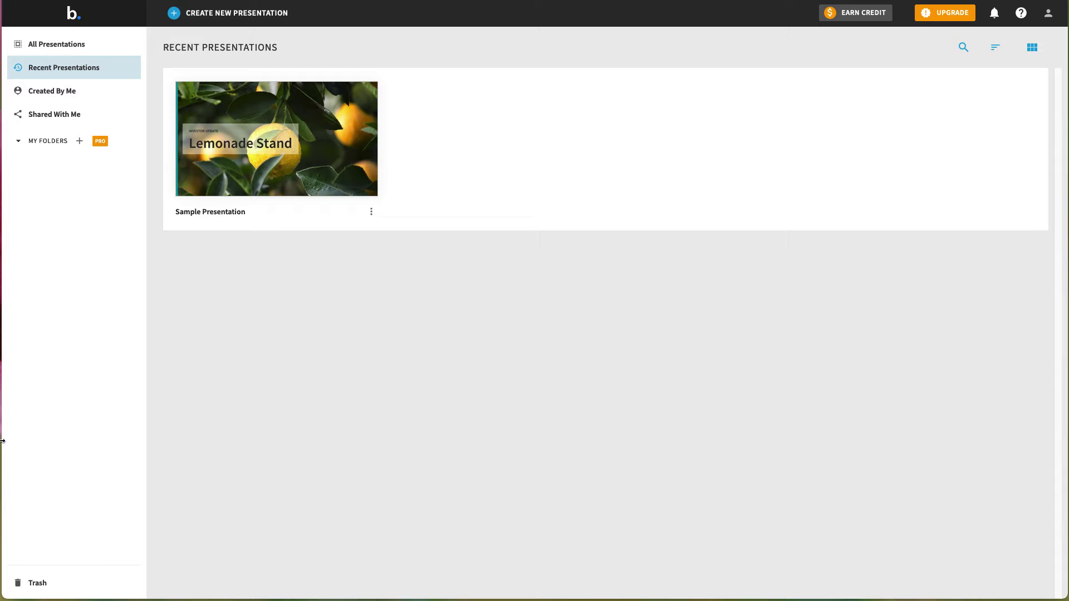
{"action": "left_click_drag", "start_coordinate": [2, 441], "coordinate": [0, 441]}
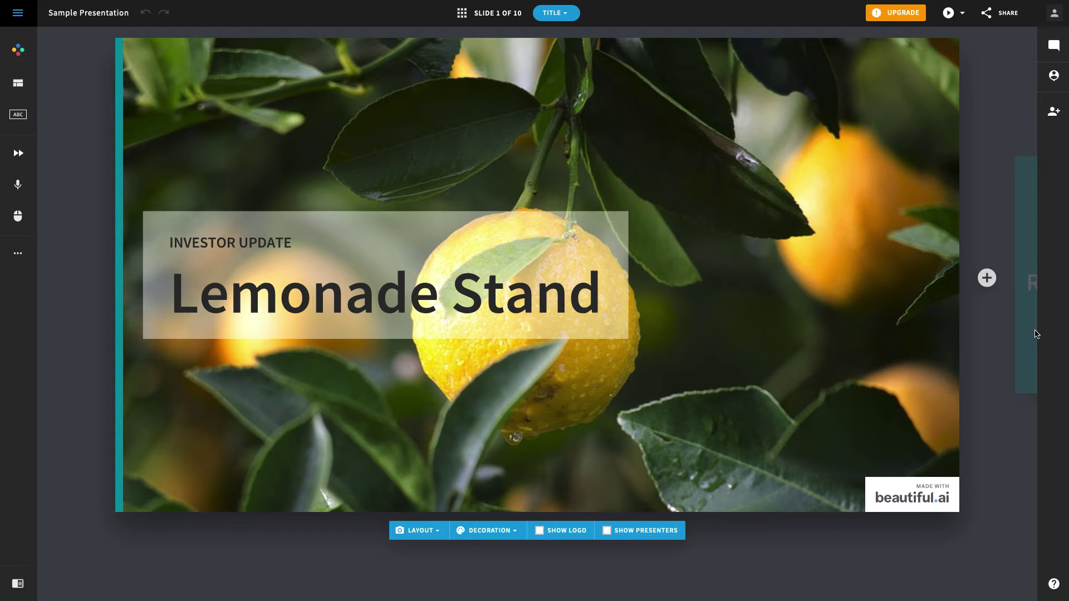
{"action": "left_click", "coordinate": [1031, 332]}
{"action": "left_click", "coordinate": [1025, 337]}
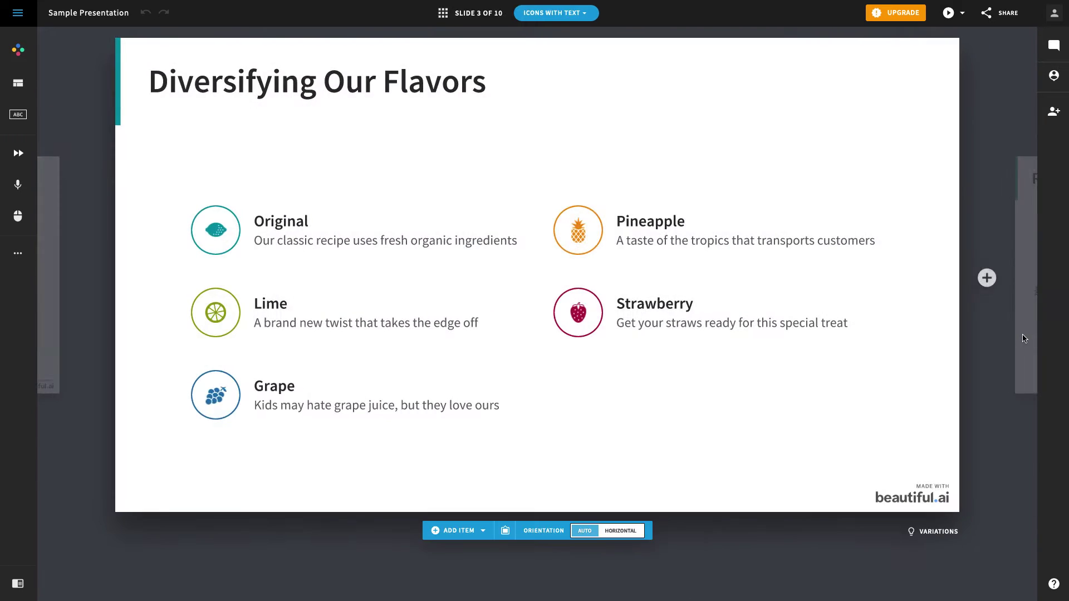
{"action": "left_click", "coordinate": [1024, 337]}
{"action": "left_click", "coordinate": [1022, 338]}
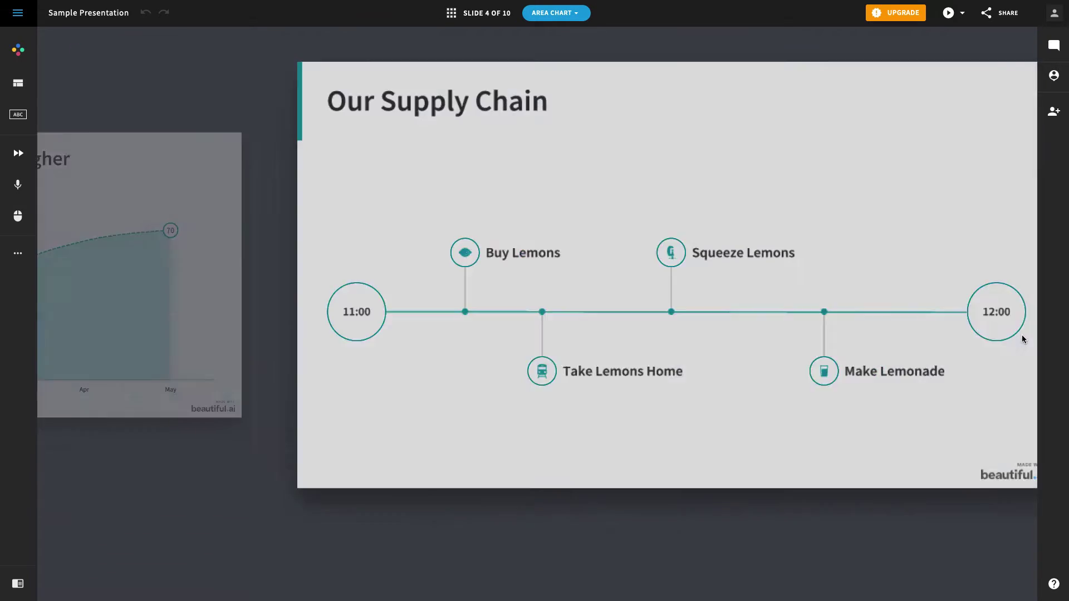
{"action": "left_click", "coordinate": [1023, 339]}
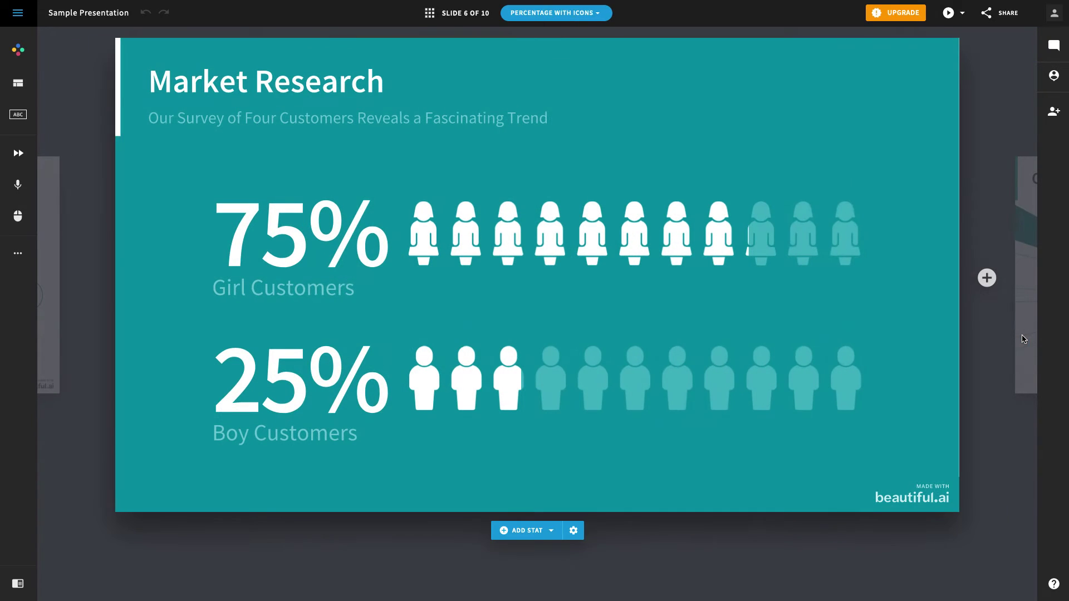
{"action": "left_click", "coordinate": [1023, 338]}
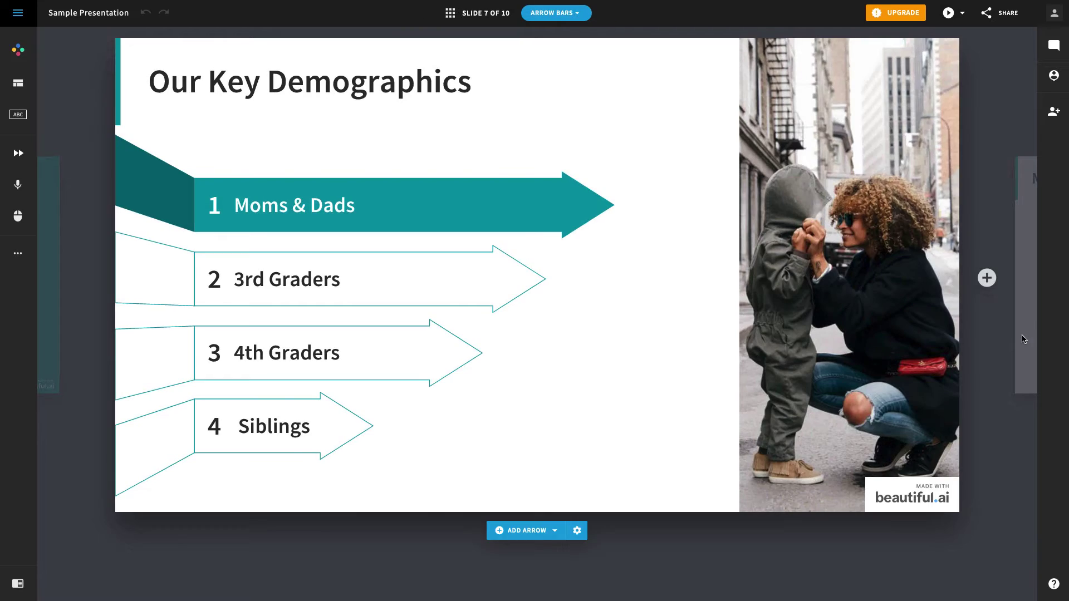
{"action": "left_click", "coordinate": [1023, 338]}
{"action": "left_click", "coordinate": [1023, 339]}
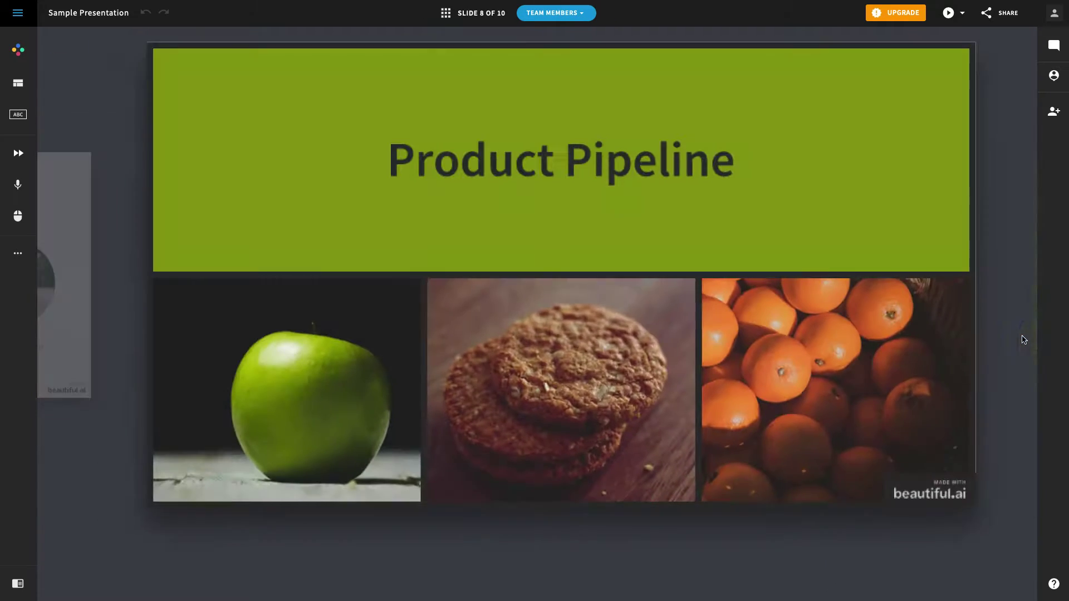
{"action": "left_click", "coordinate": [1023, 338]}
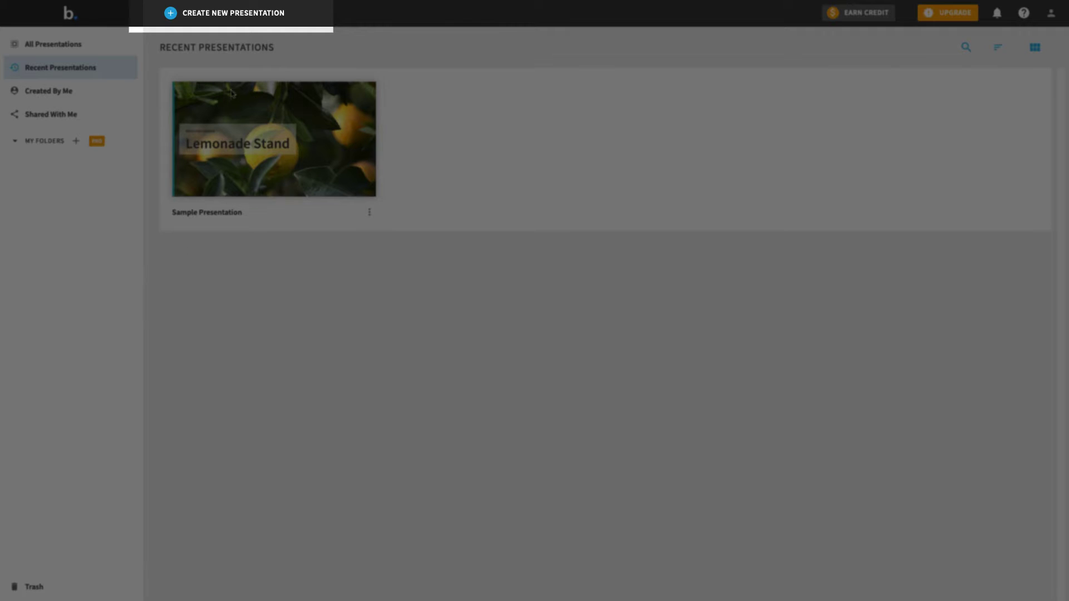
Start a new presentation and browse the Team and Starter Templates before returning to the blank themes.
{"action": "left_click", "coordinate": [208, 18]}
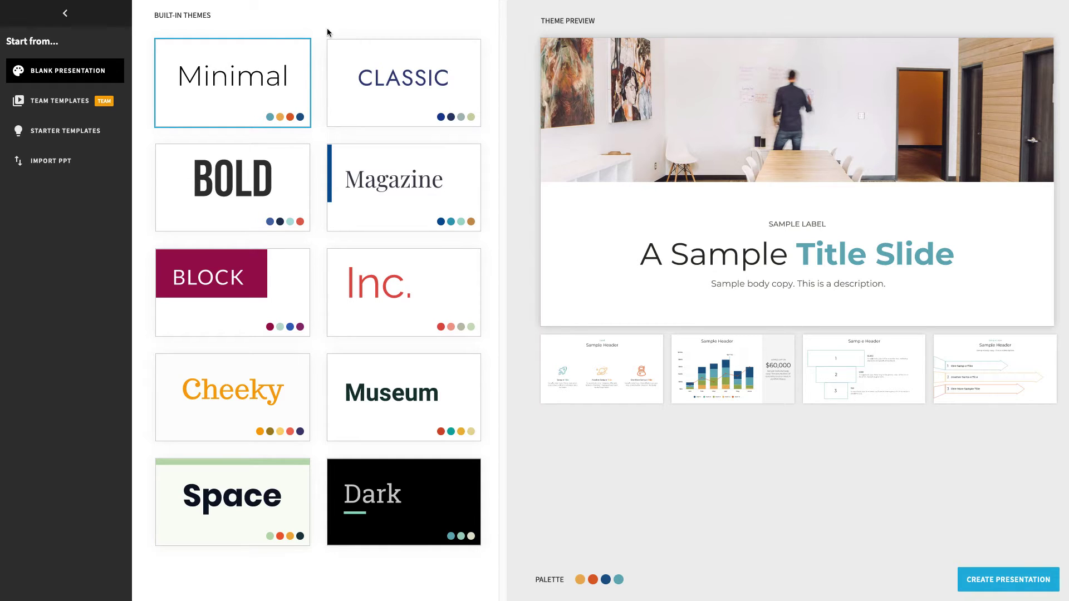
{"action": "left_click", "coordinate": [70, 101]}
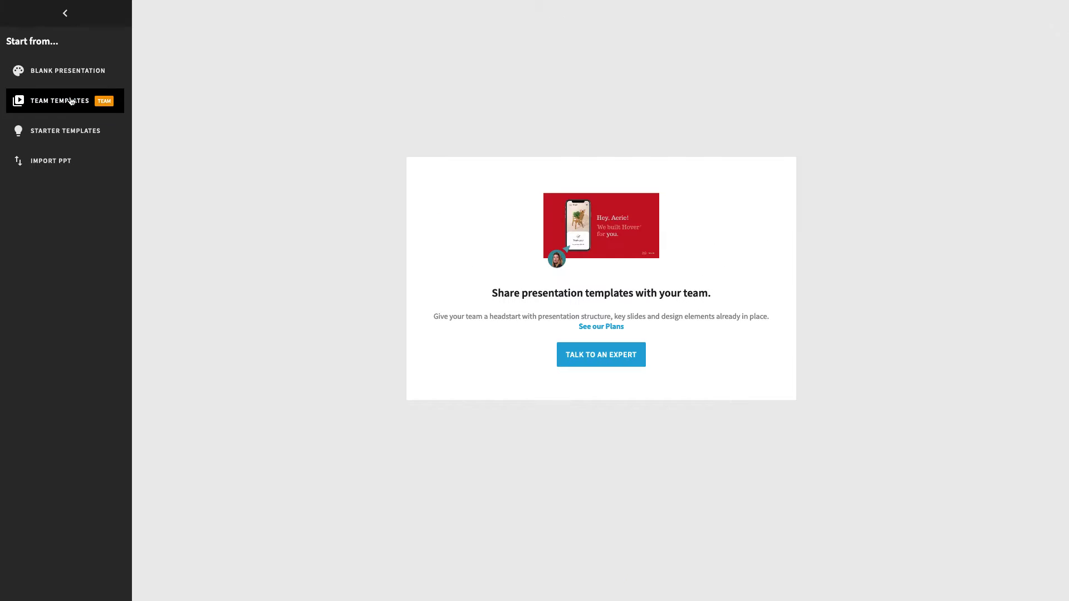
{"action": "left_click", "coordinate": [95, 132]}
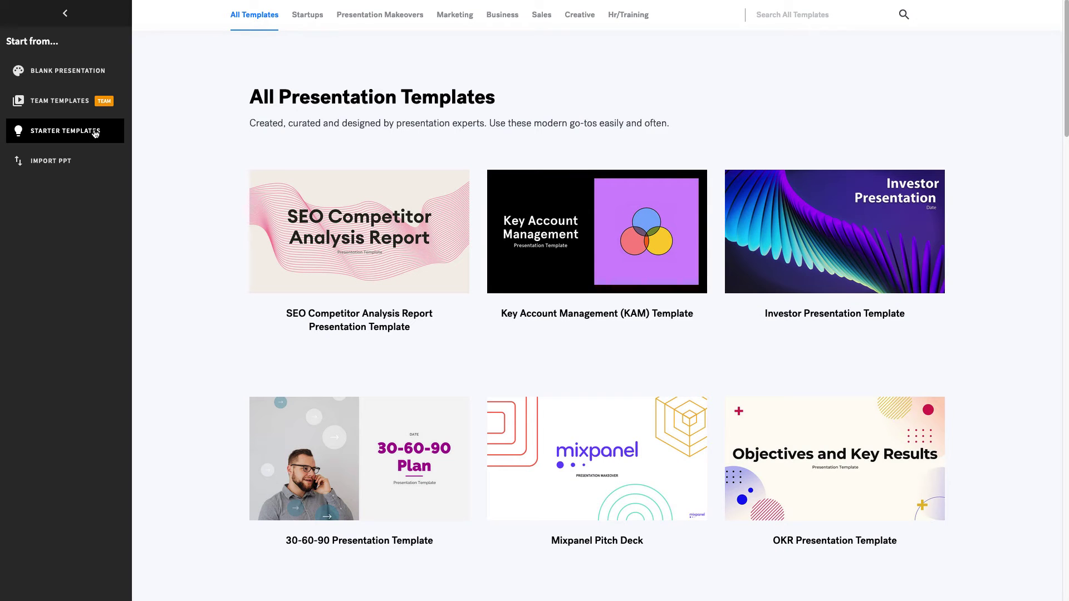
{"action": "left_click", "coordinate": [66, 71]}
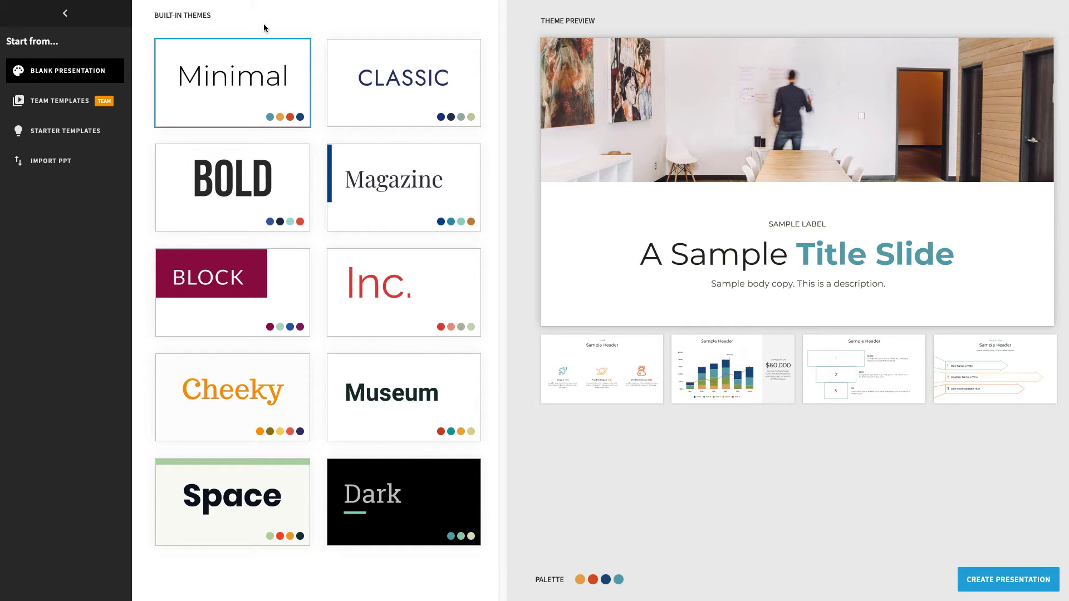
Preview the BOLD, Inc., Space and Dark themes in turn.
{"action": "left_click", "coordinate": [247, 192]}
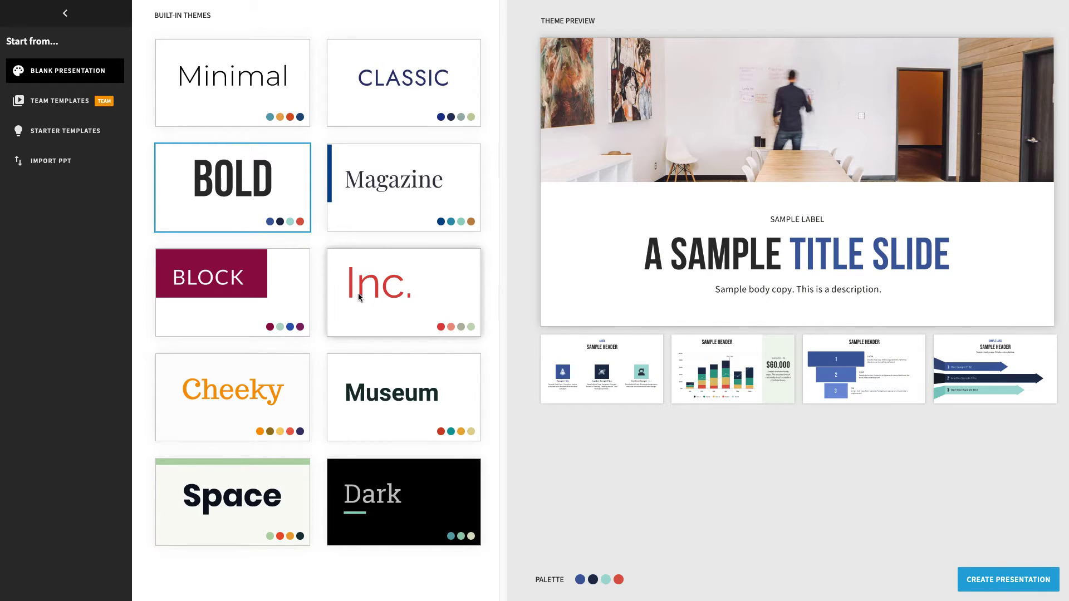
{"action": "left_click", "coordinate": [384, 293]}
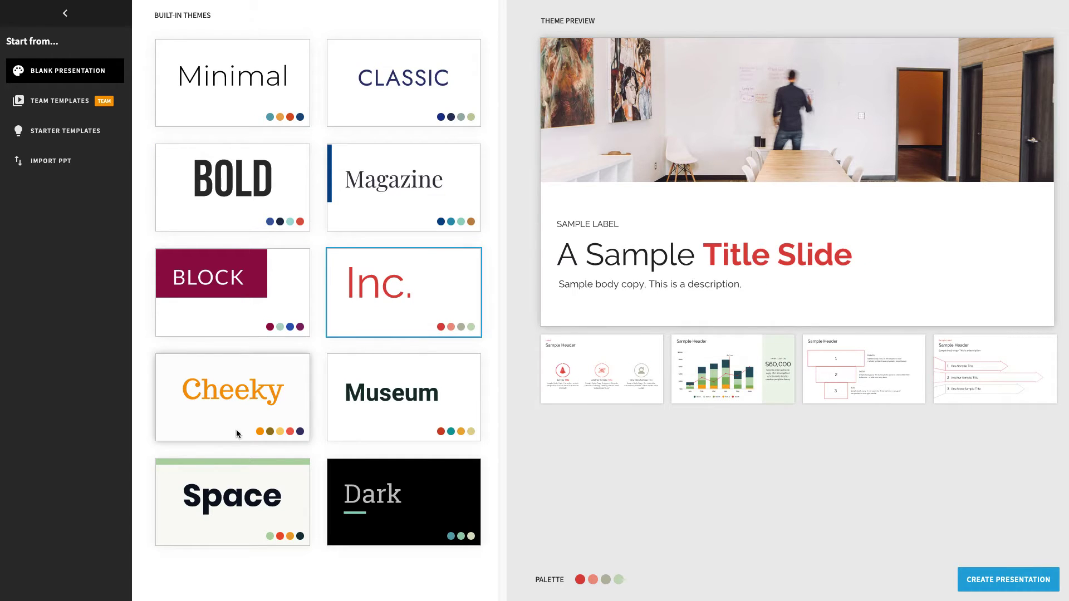
{"action": "left_click", "coordinate": [233, 490]}
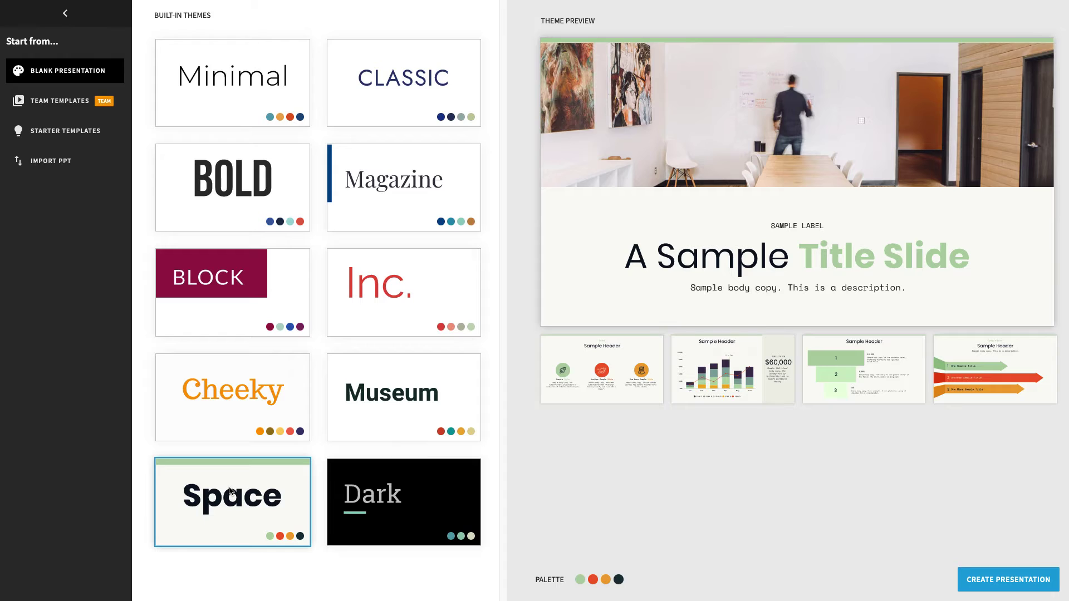
{"action": "left_click", "coordinate": [374, 524]}
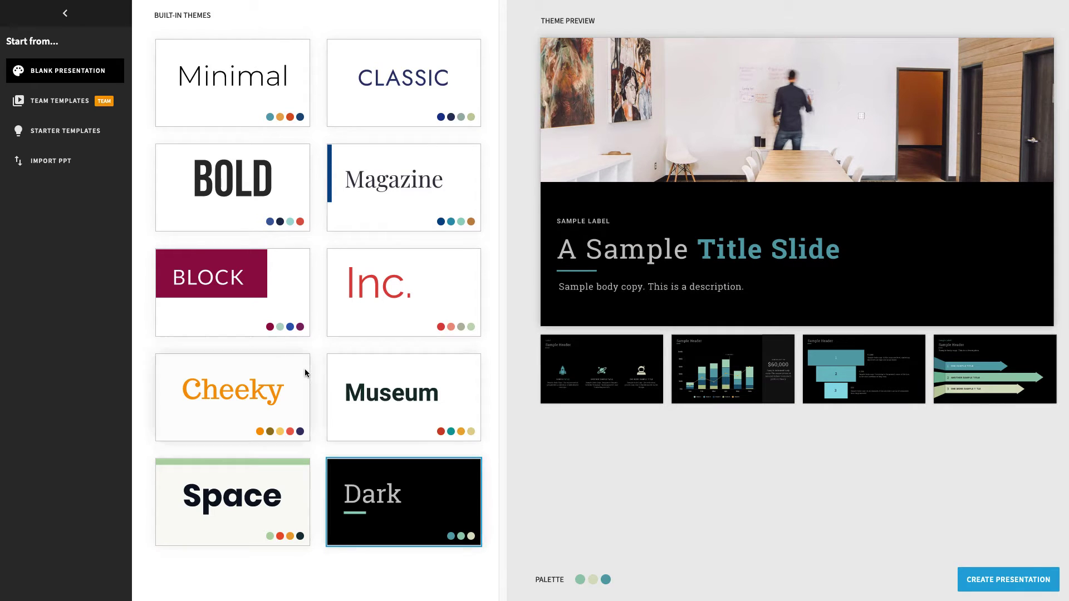
{"action": "double_click", "coordinate": [229, 199]}
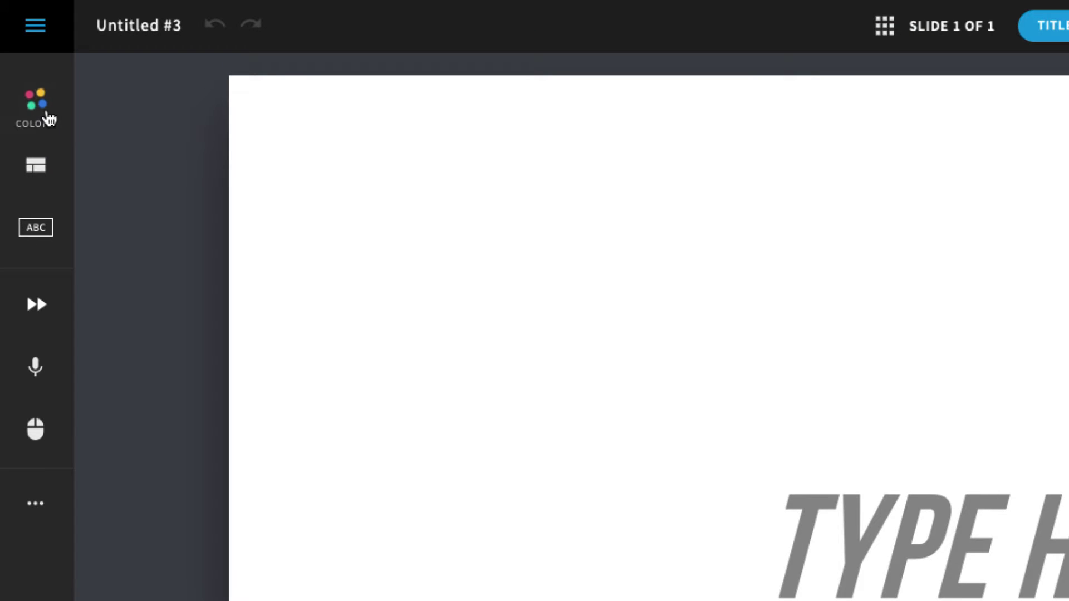
{"action": "left_click", "coordinate": [47, 113]}
{"action": "left_click", "coordinate": [44, 182]}
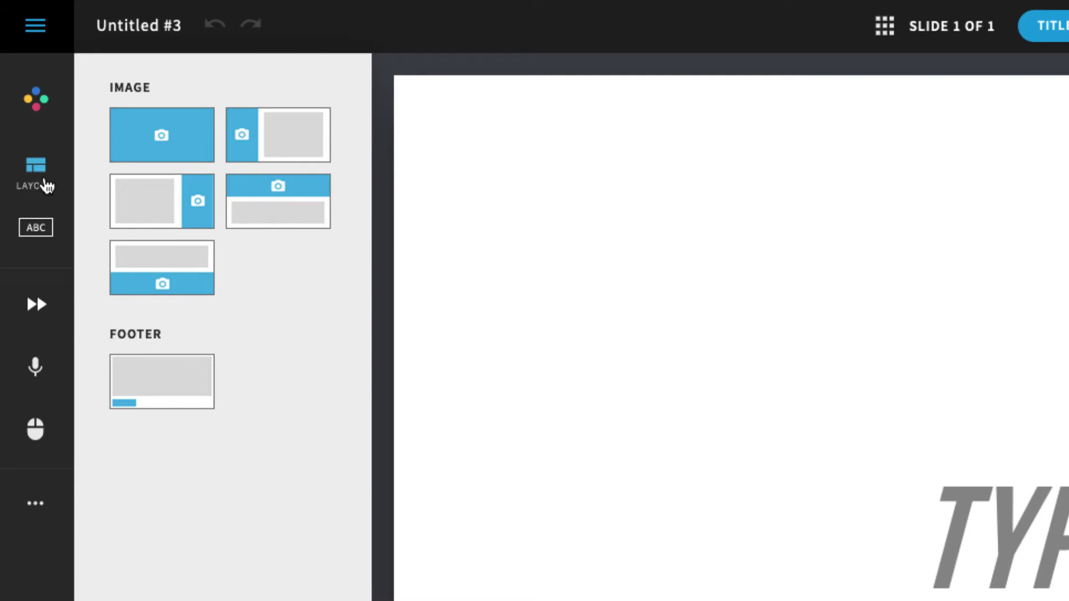
{"action": "left_click", "coordinate": [44, 232]}
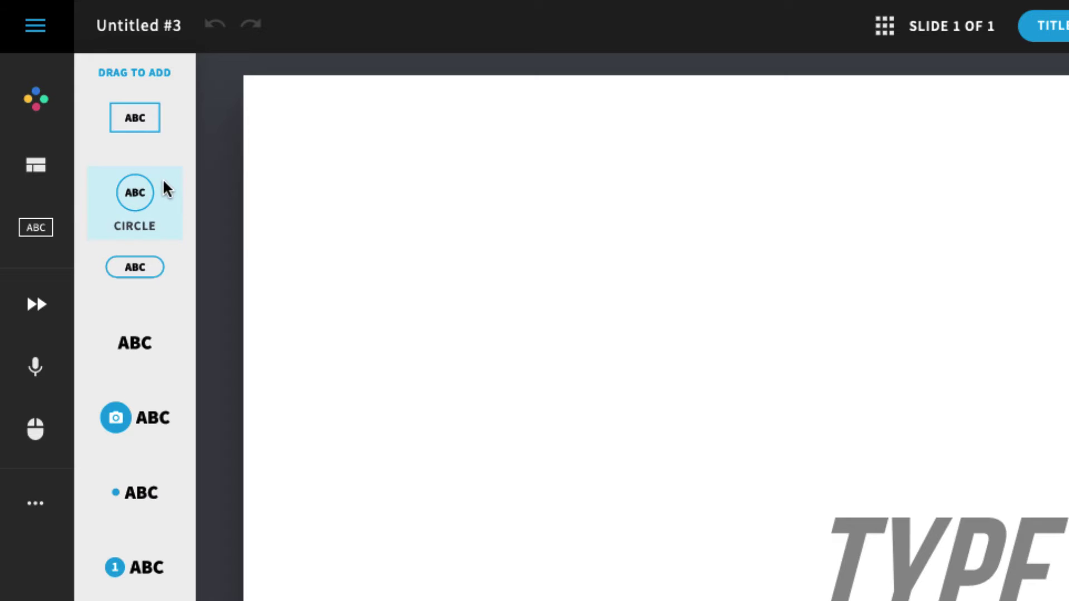
{"action": "left_click", "coordinate": [43, 321]}
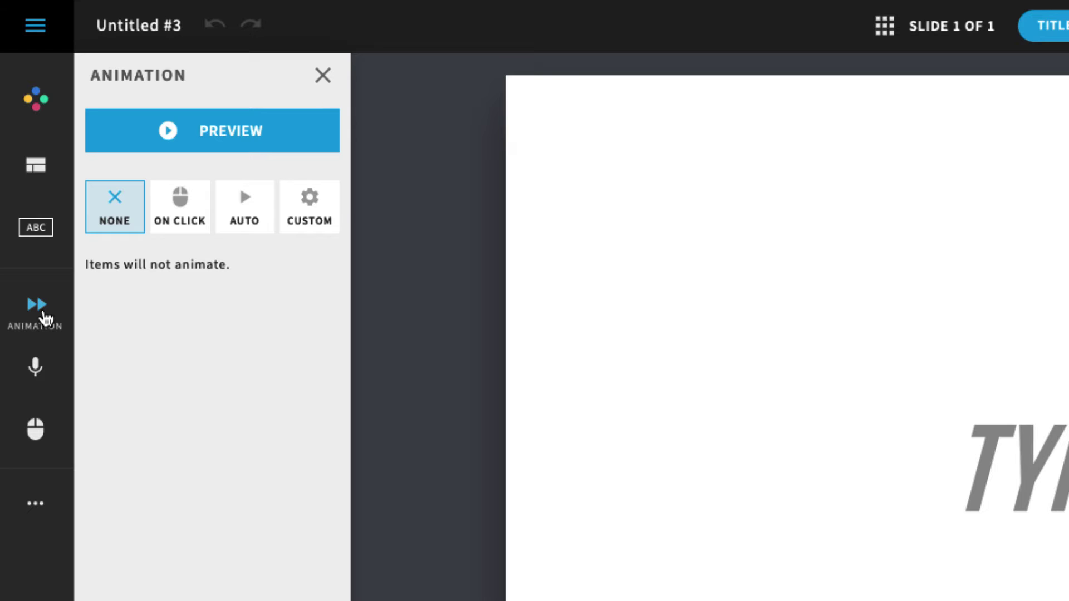
{"action": "left_click", "coordinate": [43, 368]}
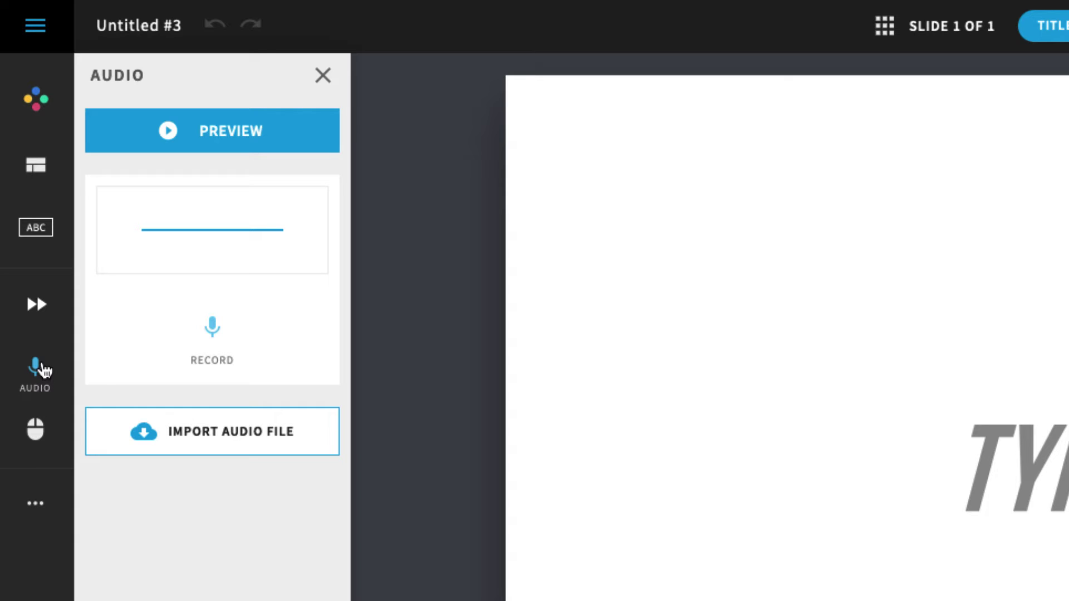
{"action": "left_click", "coordinate": [35, 430]}
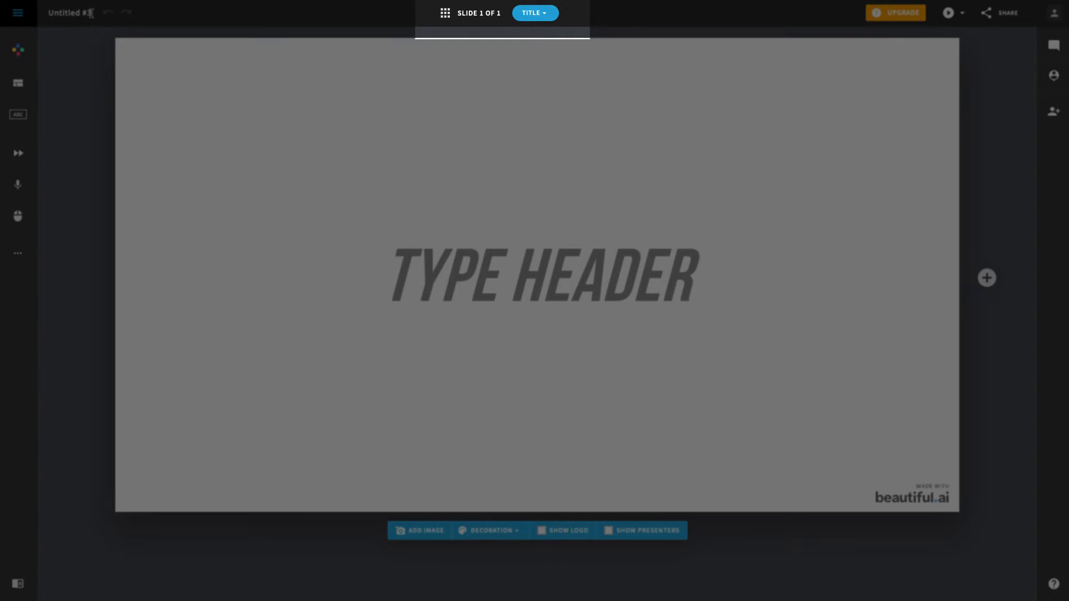
Change the deck title at top-left to 'See Spot Run'.
{"action": "left_click", "coordinate": [62, 13]}
{"action": "type", "text": "Sample Slide"}
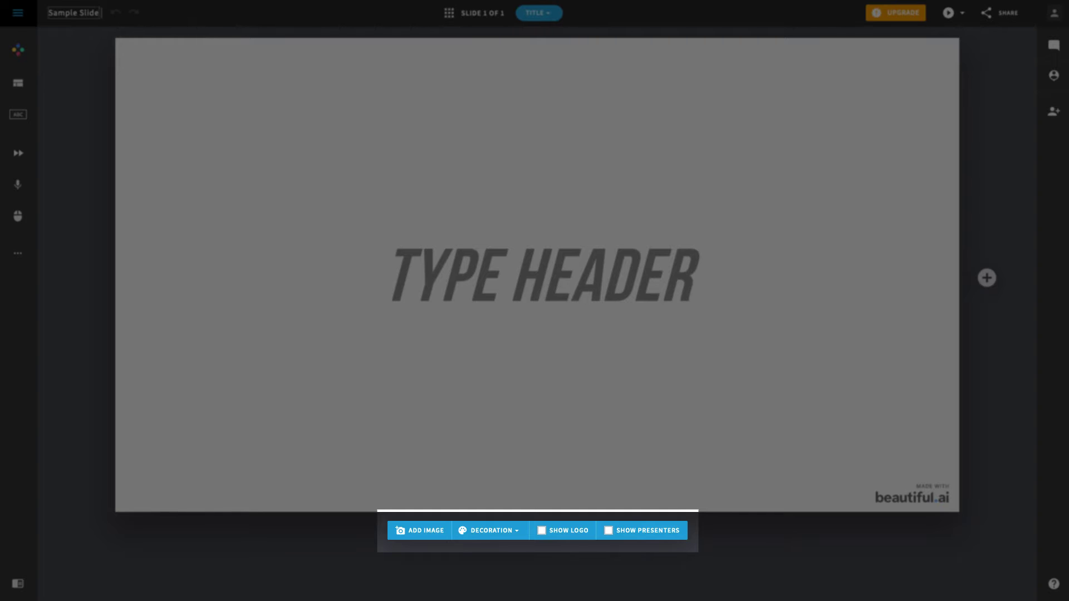
{"action": "type", "text": " Deck"}
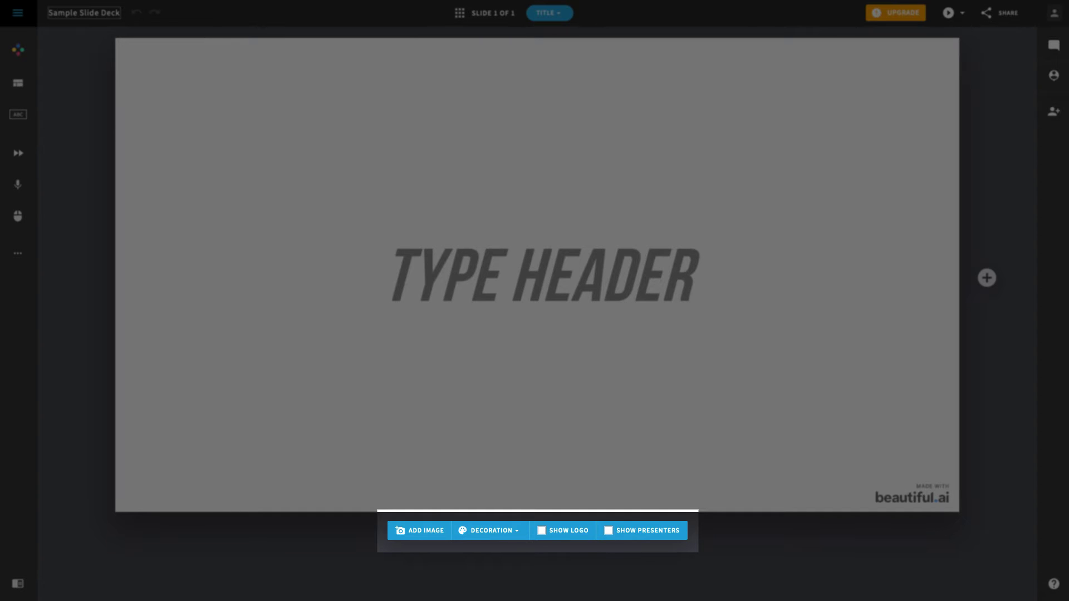
{"action": "key", "text": "Return"}
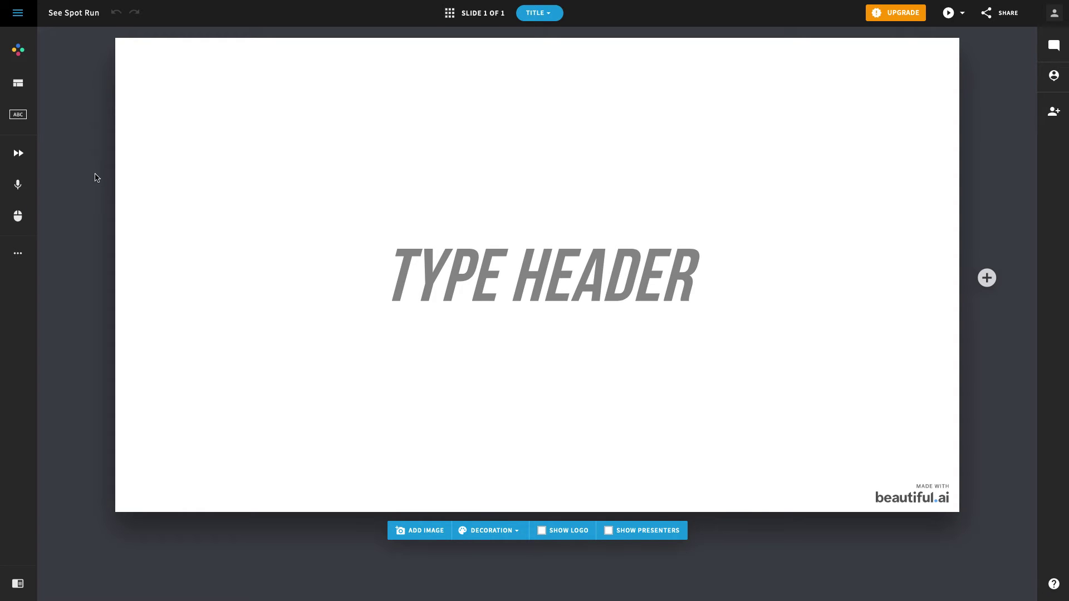
Enter 'See Spot Run' as the header, centre it, and scale the text to about 195%.
{"action": "left_click", "coordinate": [417, 273]}
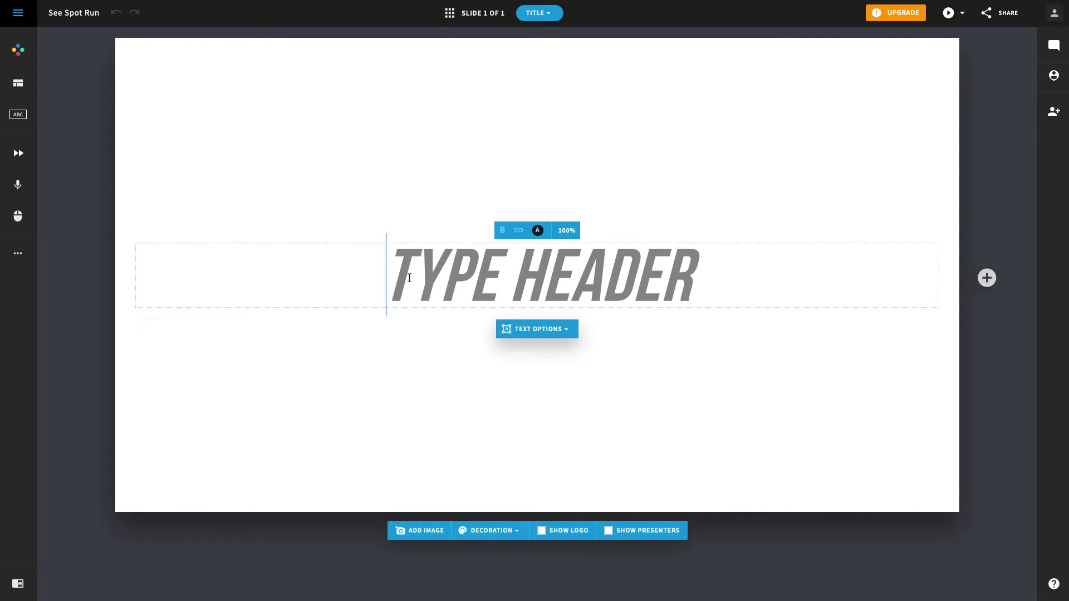
{"action": "type", "text": "See Spot Run"}
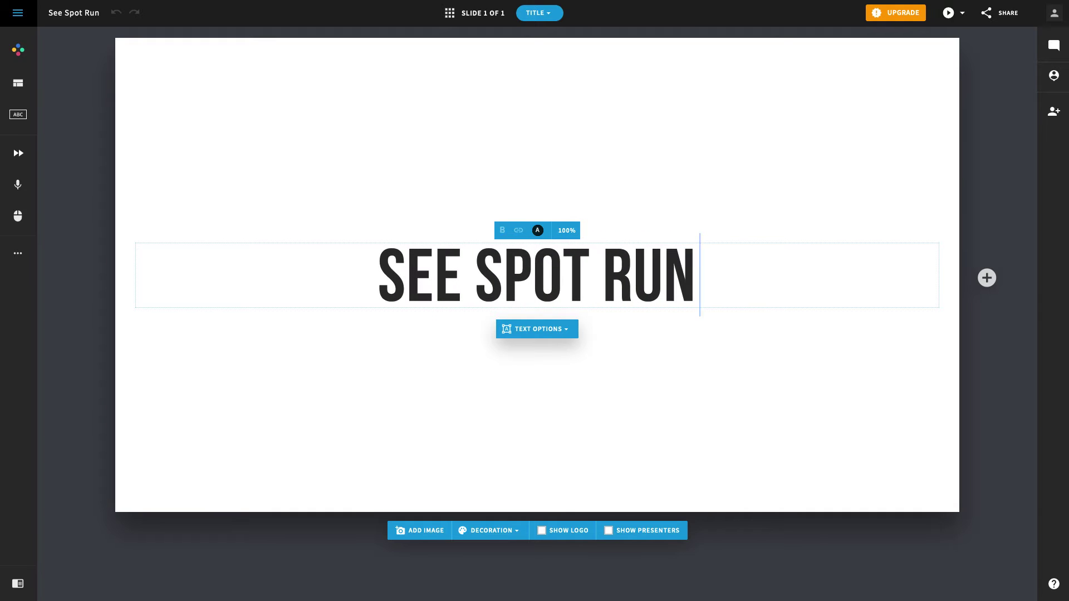
{"action": "left_click", "coordinate": [567, 330]}
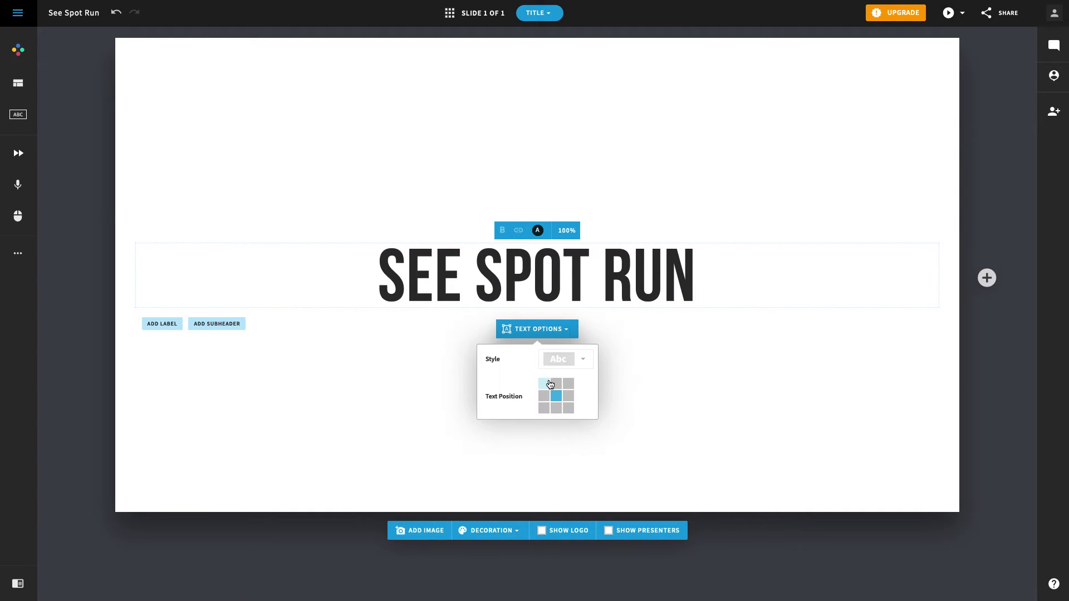
{"action": "left_click", "coordinate": [546, 387]}
{"action": "left_click", "coordinate": [568, 409]}
{"action": "left_click", "coordinate": [567, 230]}
{"action": "left_click_drag", "start_coordinate": [582, 200], "coordinate": [619, 206]}
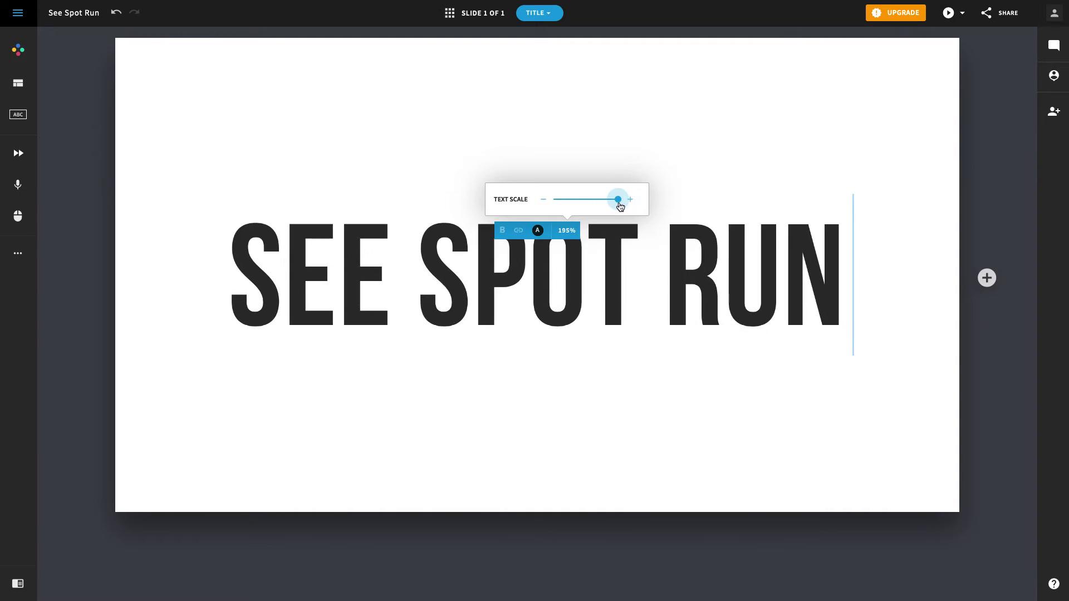
Open the image library and browse stock videos, icons and logos before returning to stock photos.
{"action": "left_click", "coordinate": [428, 531]}
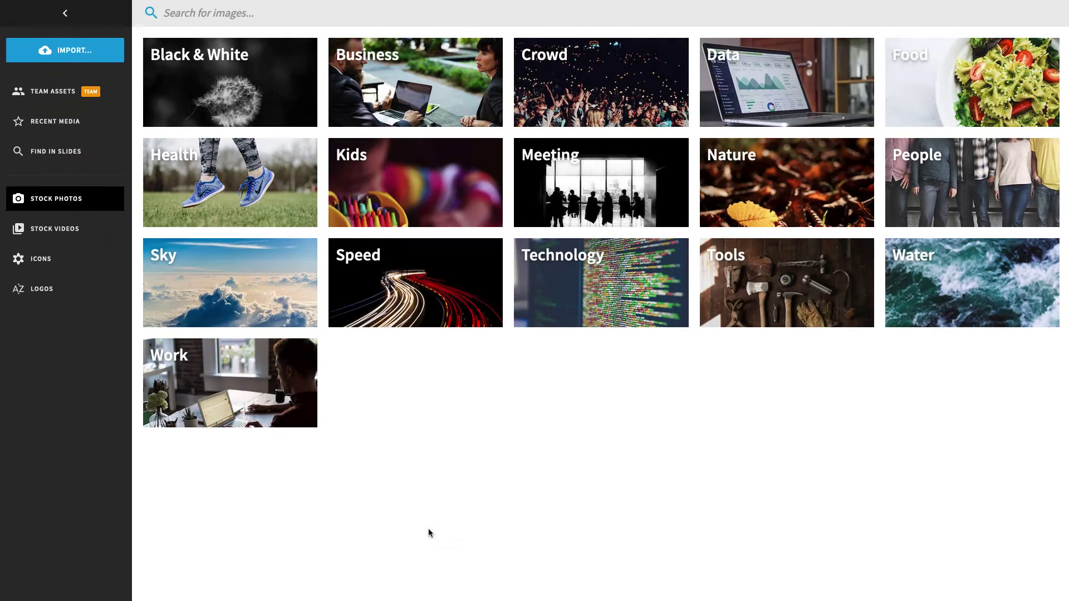
{"action": "left_click", "coordinate": [75, 229]}
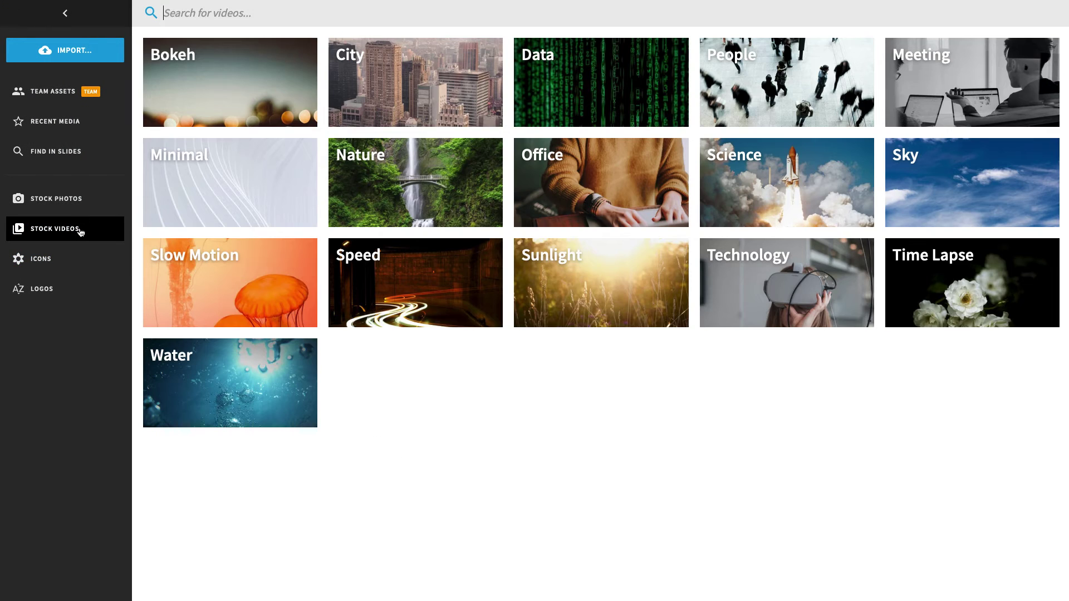
{"action": "left_click", "coordinate": [50, 261]}
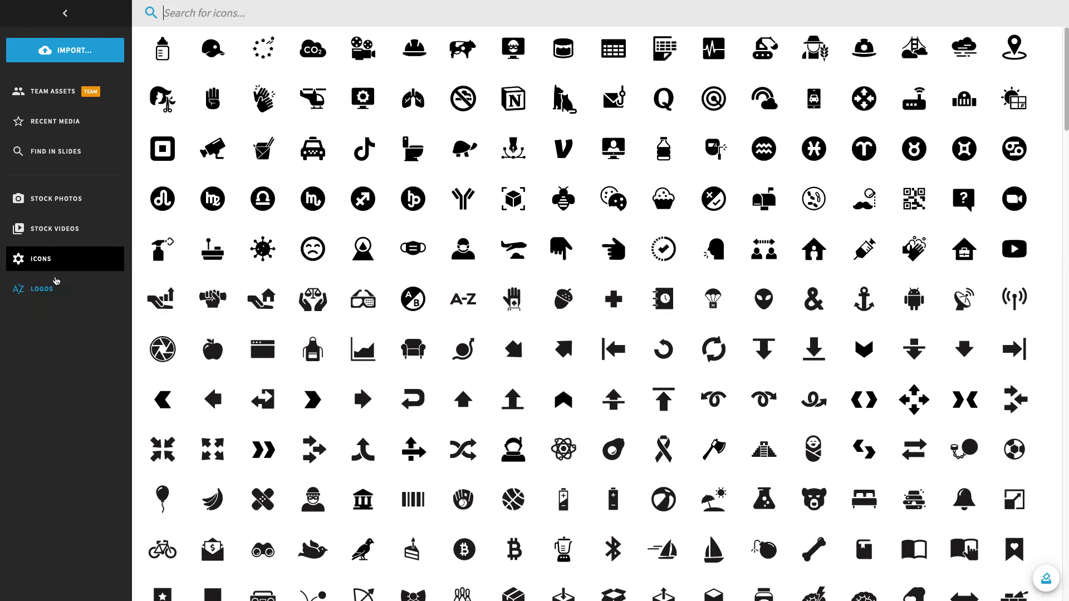
{"action": "left_click", "coordinate": [56, 289]}
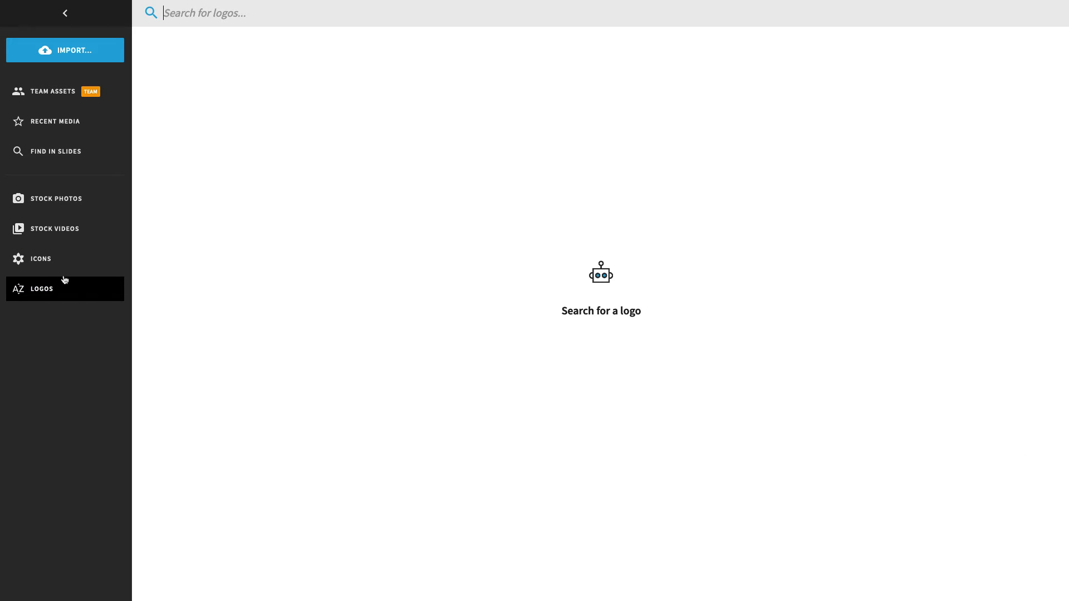
{"action": "left_click", "coordinate": [48, 206]}
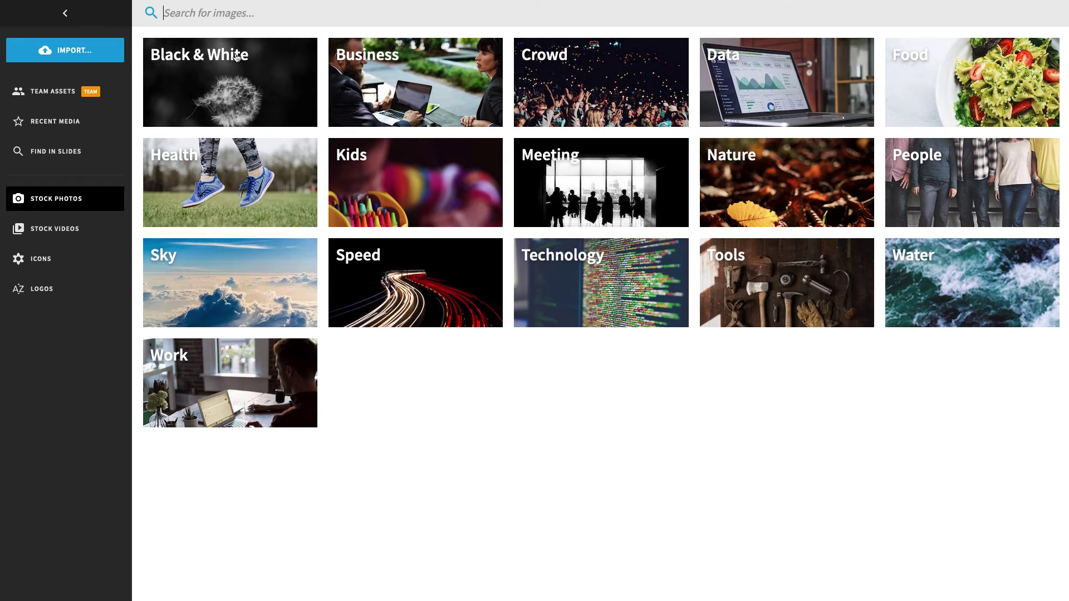
Search stock photos for 'running dog' and place the brown beach dog photo.
{"action": "left_click", "coordinate": [232, 13]}
{"action": "type", "text": "running dog"}
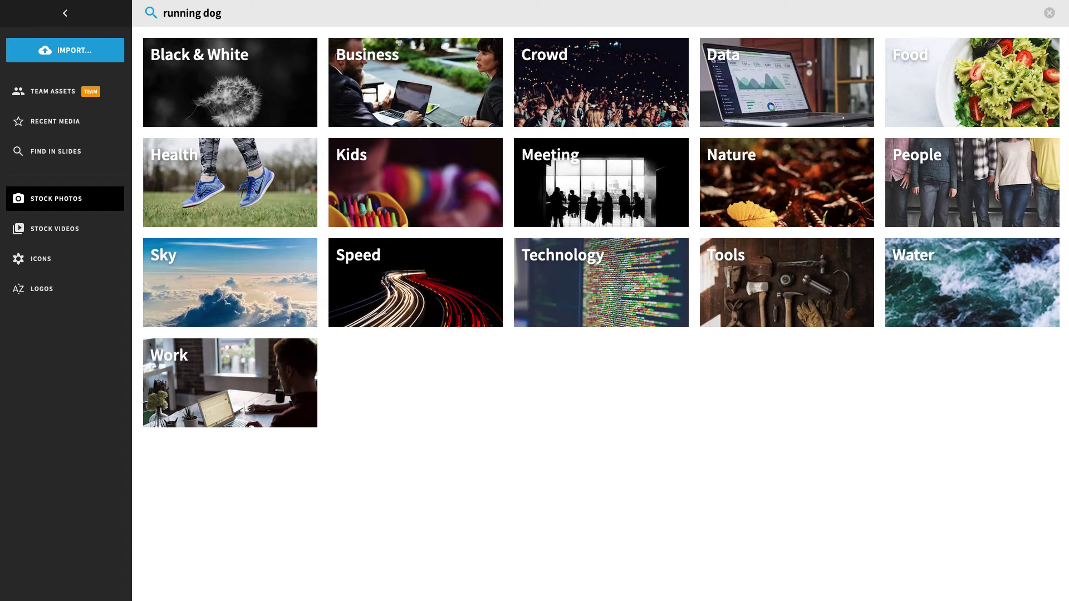
{"action": "key", "text": "Return"}
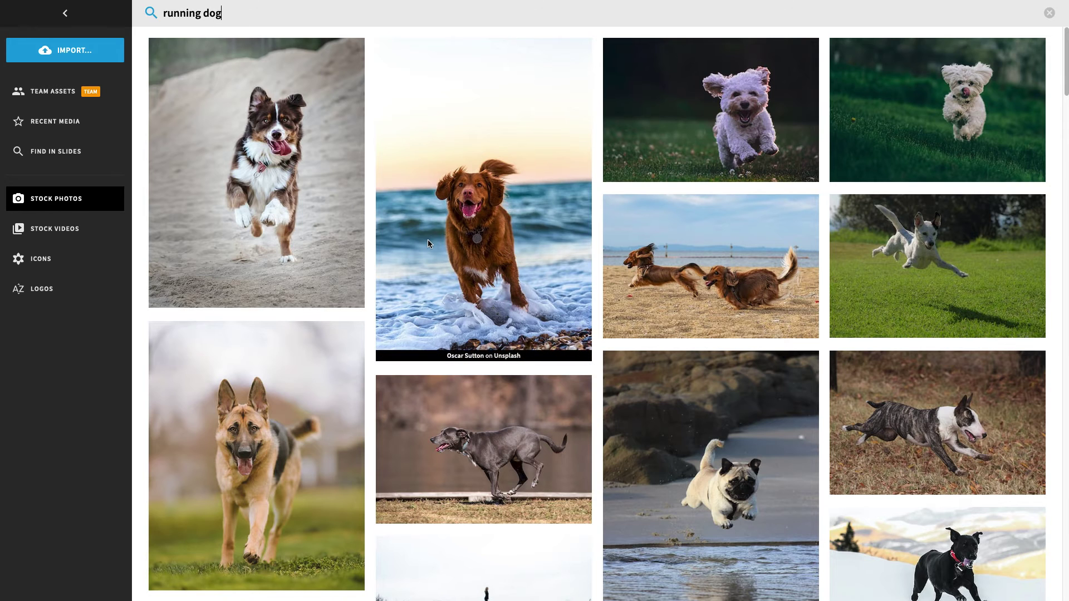
{"action": "left_click", "coordinate": [432, 242]}
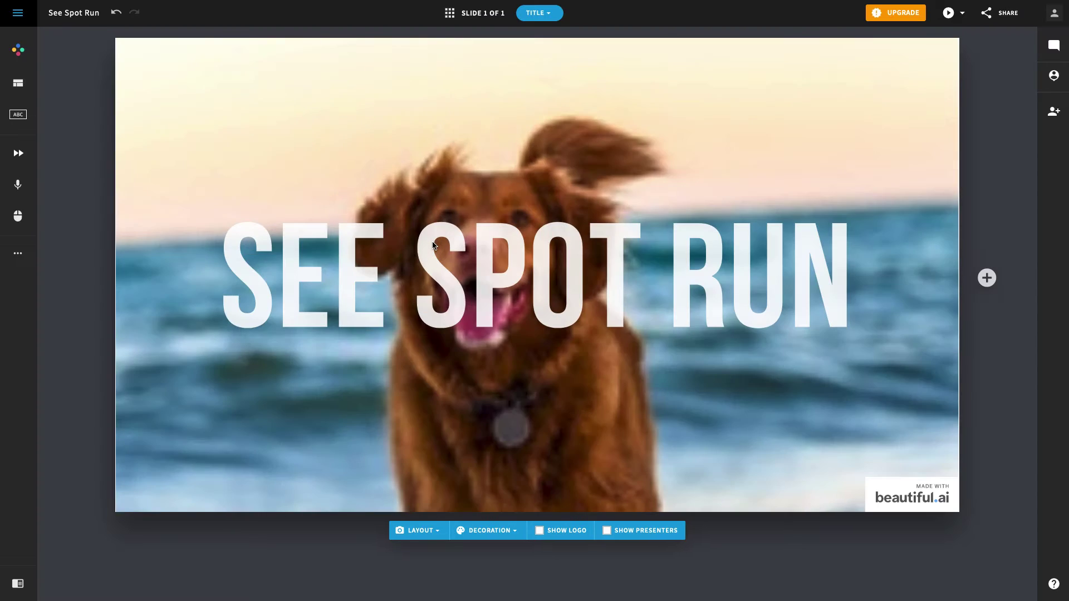
Try several slide layouts, settling on the photo at left beside the title.
{"action": "left_click", "coordinate": [438, 533]}
{"action": "left_click", "coordinate": [436, 480]}
{"action": "left_click", "coordinate": [438, 533]}
{"action": "left_click", "coordinate": [479, 480]}
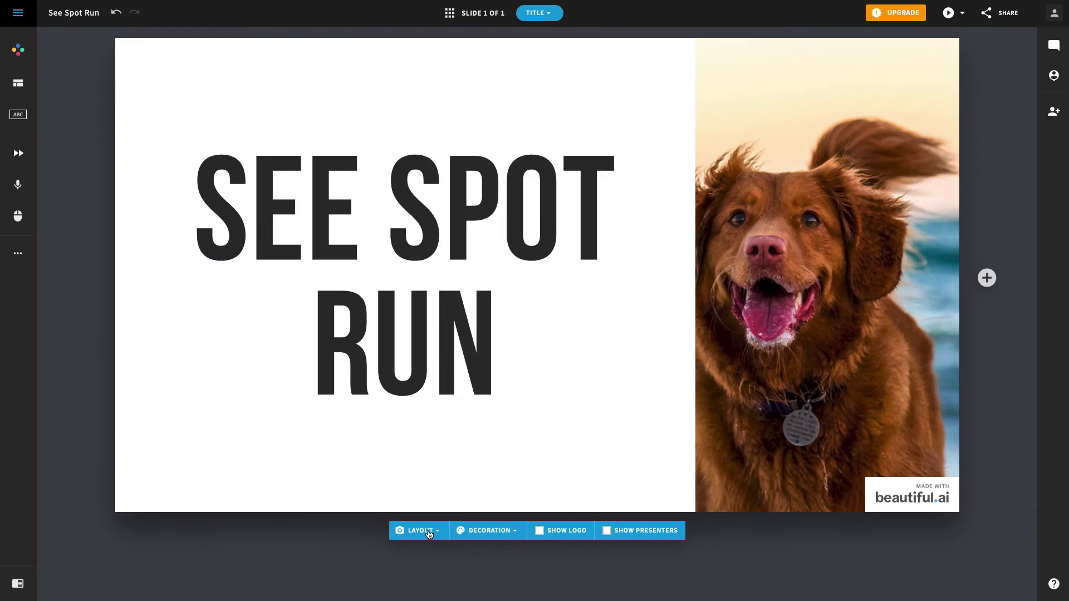
{"action": "left_click", "coordinate": [430, 534]}
{"action": "left_click", "coordinate": [389, 432]}
{"action": "left_click", "coordinate": [429, 536]}
{"action": "left_click", "coordinate": [361, 485]}
{"action": "left_click", "coordinate": [425, 536]}
{"action": "left_click", "coordinate": [421, 442]}
Zoom the dog photo out, mirror it horizontally, and check the slide's More menu.
{"action": "left_click", "coordinate": [232, 432]}
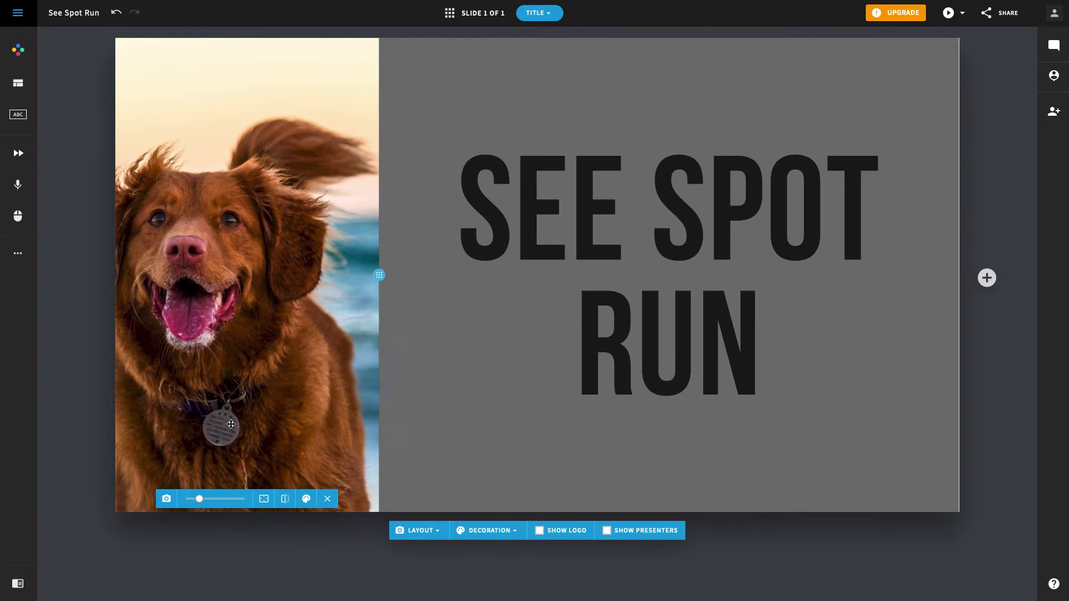
{"action": "left_click_drag", "start_coordinate": [202, 500], "coordinate": [193, 500]}
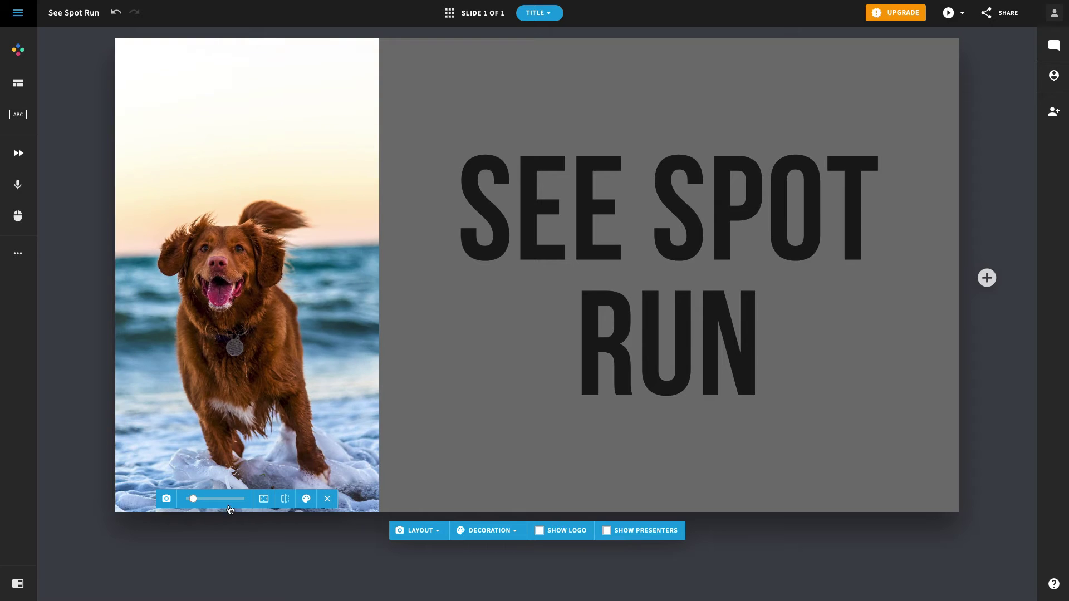
{"action": "left_click", "coordinate": [287, 504]}
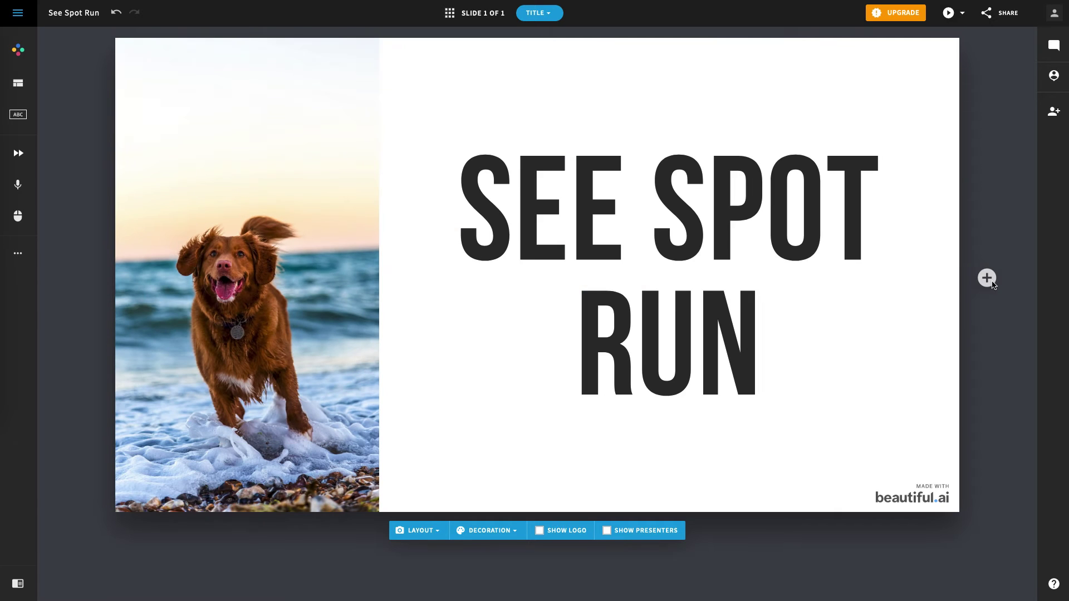
{"action": "mouse_move", "coordinate": [987, 278]}
{"action": "left_click", "coordinate": [988, 359]}
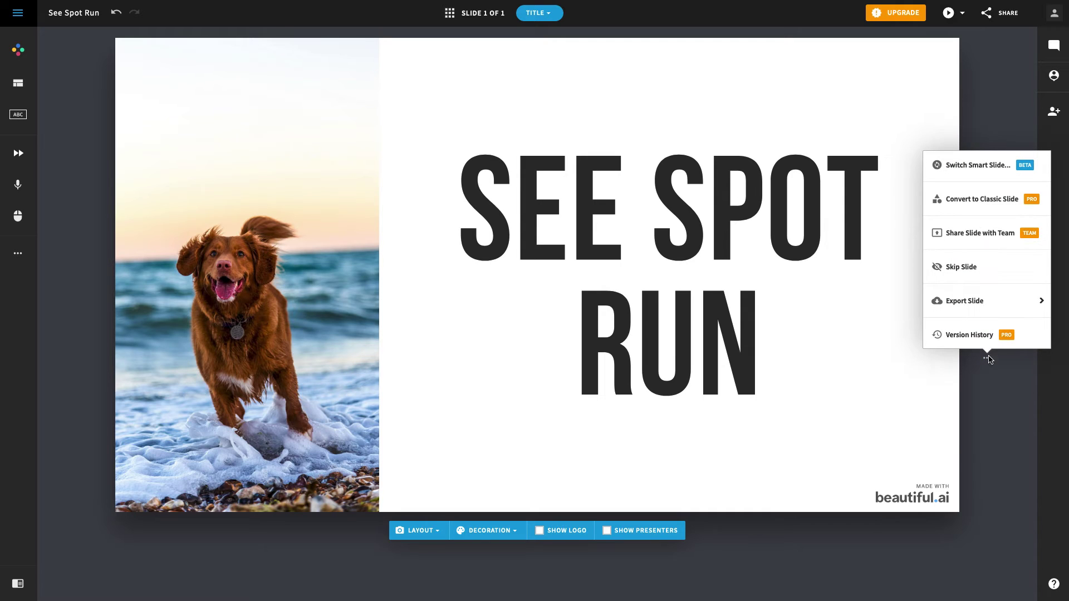
{"action": "left_click", "coordinate": [999, 397]}
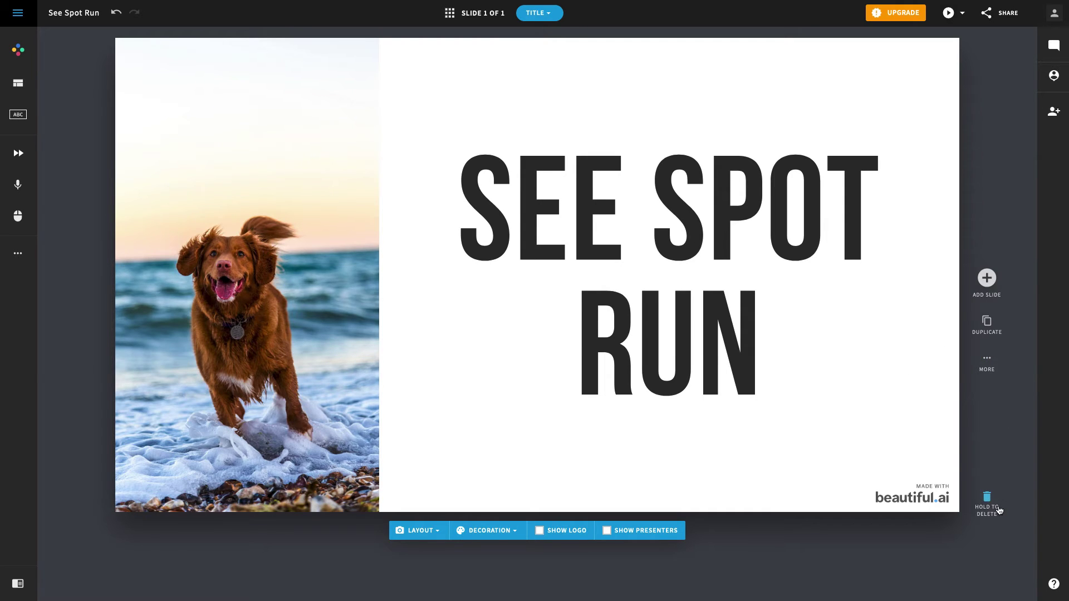
Open the add-slide gallery and scroll to the Column Chart templates.
{"action": "left_click", "coordinate": [986, 277]}
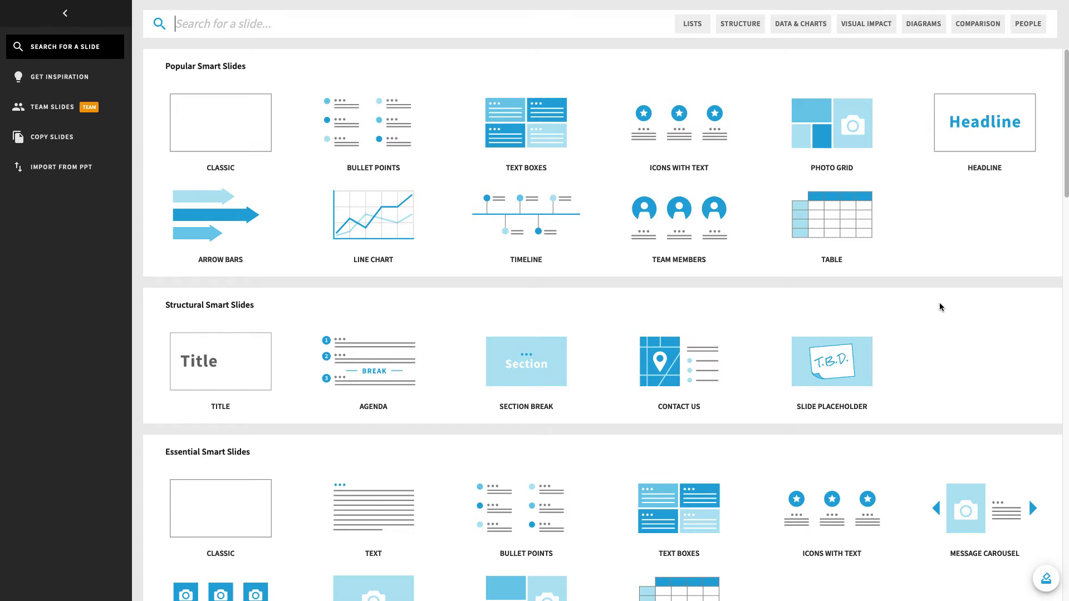
{"action": "scroll", "coordinate": [941, 306], "scroll_direction": "down", "scroll_amount": 5}
{"action": "scroll", "coordinate": [940, 306], "scroll_direction": "down", "scroll_amount": 2}
{"action": "scroll", "coordinate": [939, 306], "scroll_direction": "down", "scroll_amount": 2}
{"action": "scroll", "coordinate": [929, 306], "scroll_direction": "down", "scroll_amount": 2}
{"action": "scroll", "coordinate": [925, 301], "scroll_direction": "down", "scroll_amount": 3}
{"action": "scroll", "coordinate": [925, 301], "scroll_direction": "down", "scroll_amount": 3}
{"action": "scroll", "coordinate": [925, 302], "scroll_direction": "down", "scroll_amount": 3}
{"action": "scroll", "coordinate": [921, 304], "scroll_direction": "down", "scroll_amount": 2}
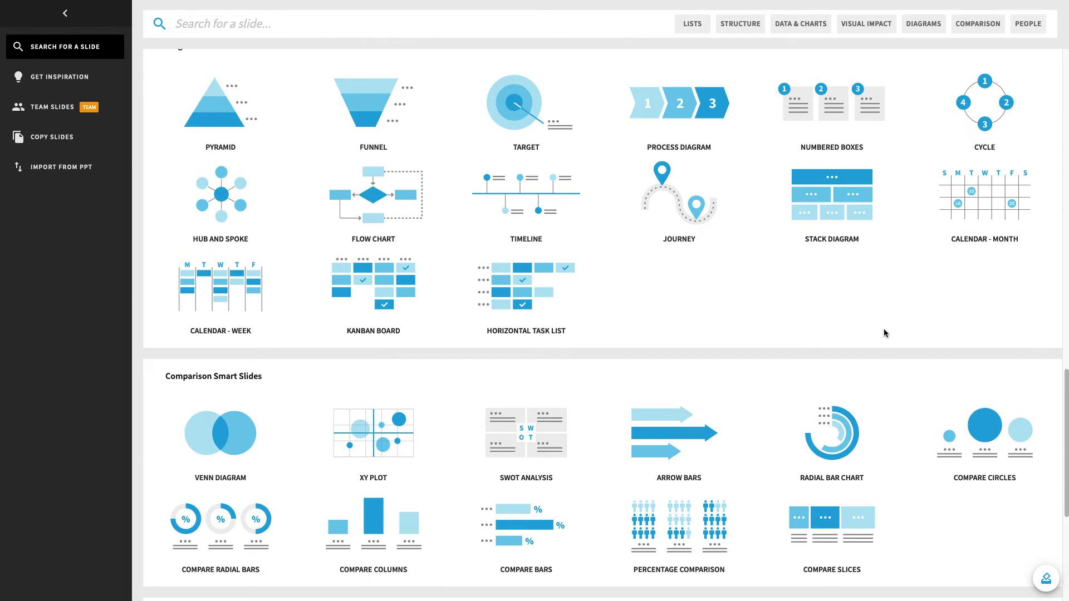
{"action": "scroll", "coordinate": [891, 337], "scroll_direction": "down", "scroll_amount": 5}
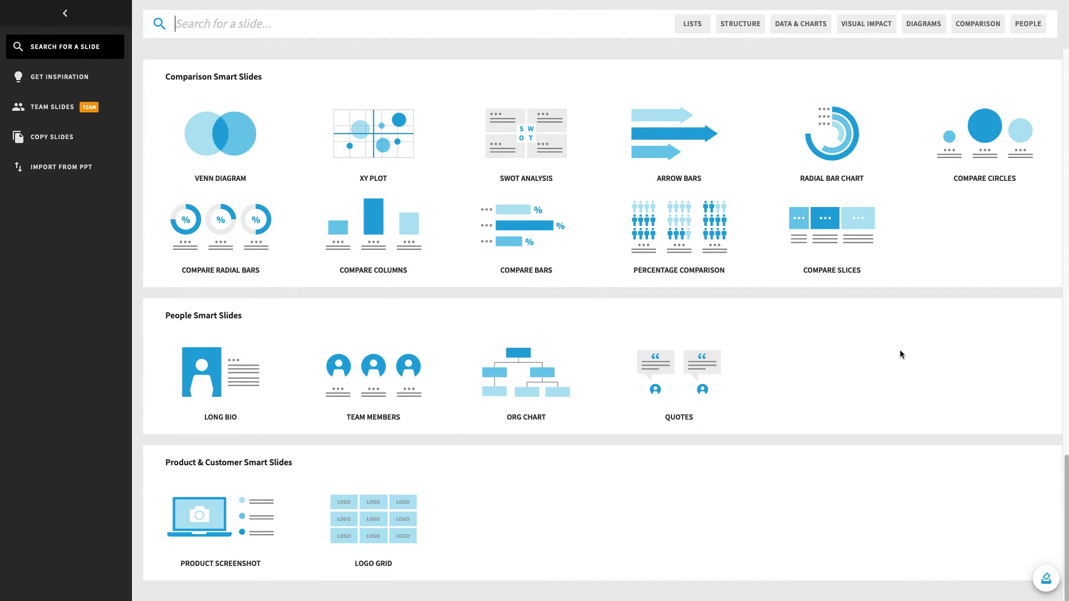
{"action": "scroll", "coordinate": [900, 310], "scroll_direction": "up", "scroll_amount": 3}
{"action": "scroll", "coordinate": [835, 295], "scroll_direction": "up", "scroll_amount": 15}
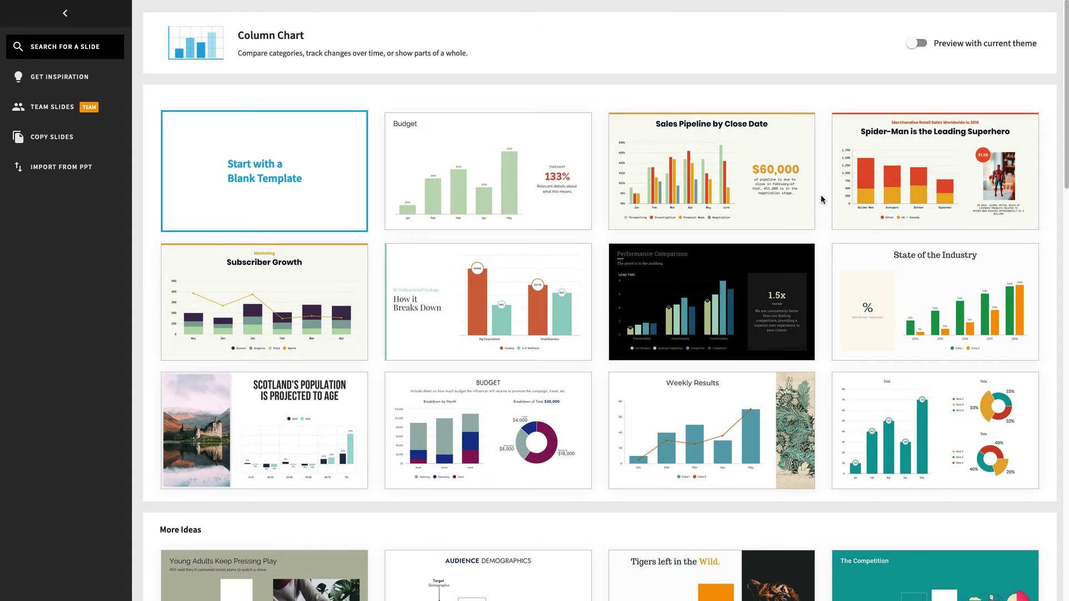
{"action": "scroll", "coordinate": [821, 199], "scroll_direction": "down", "scroll_amount": 5}
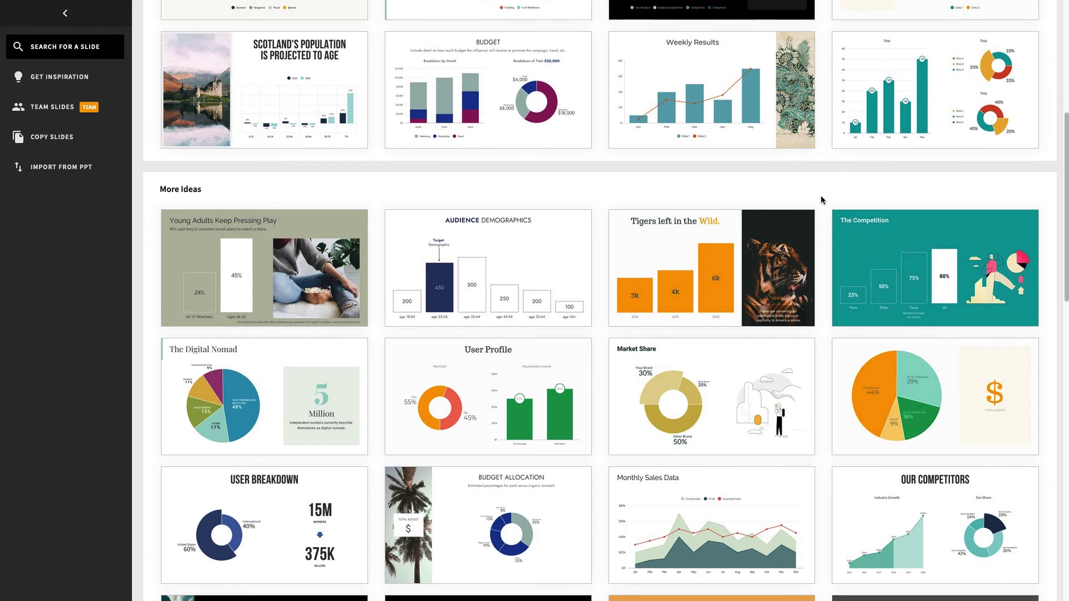
{"action": "scroll", "coordinate": [821, 200], "scroll_direction": "down", "scroll_amount": 4}
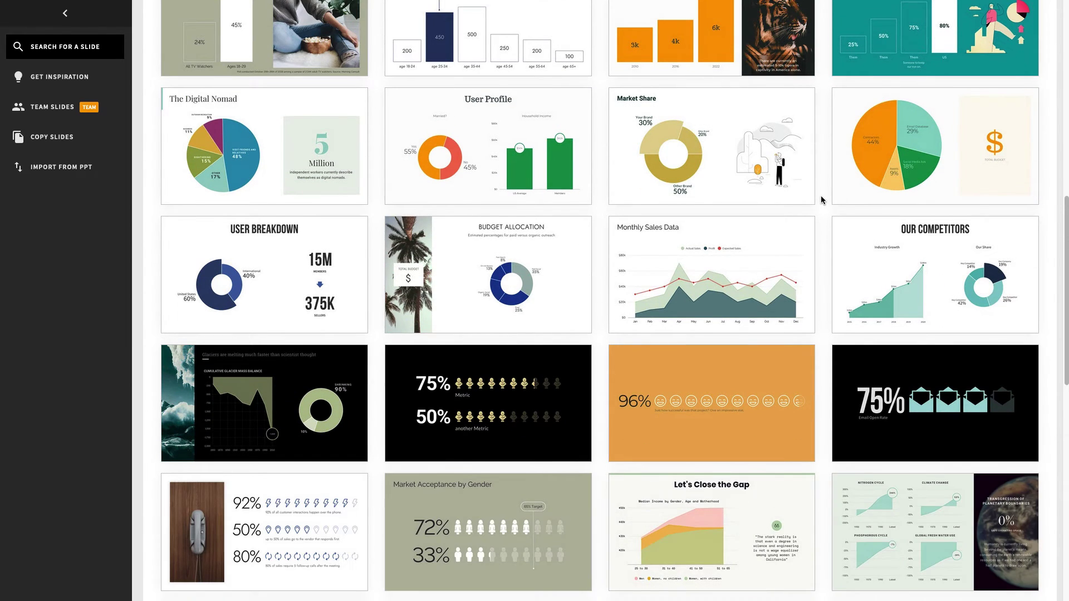
{"action": "scroll", "coordinate": [821, 200], "scroll_direction": "up", "scroll_amount": 2}
{"action": "scroll", "coordinate": [822, 200], "scroll_direction": "up", "scroll_amount": 3}
{"action": "scroll", "coordinate": [822, 201], "scroll_direction": "up", "scroll_amount": 3}
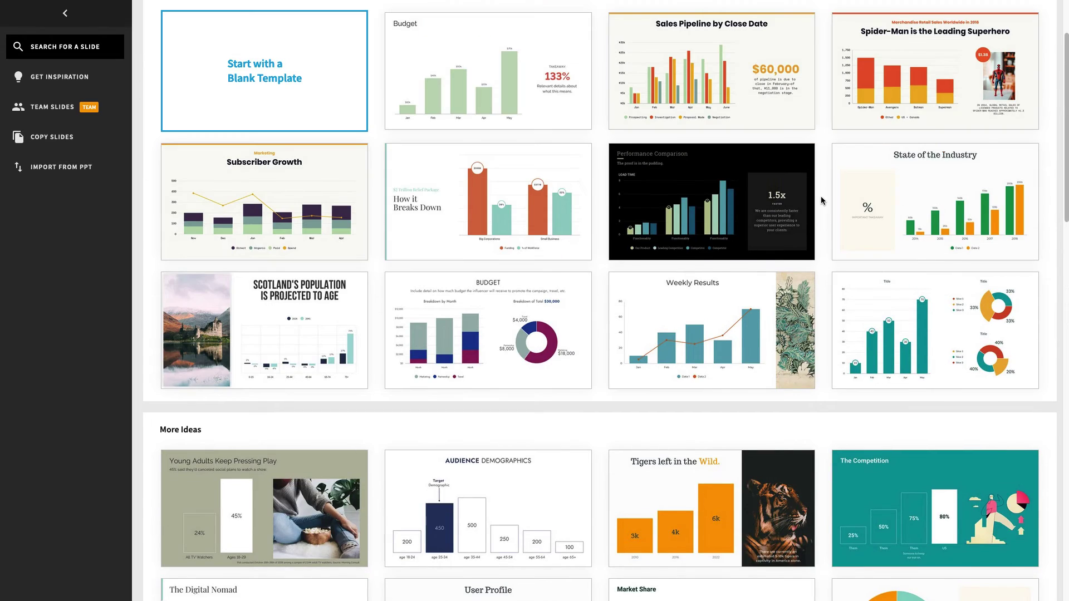
{"action": "scroll", "coordinate": [821, 197], "scroll_direction": "up", "scroll_amount": 2}
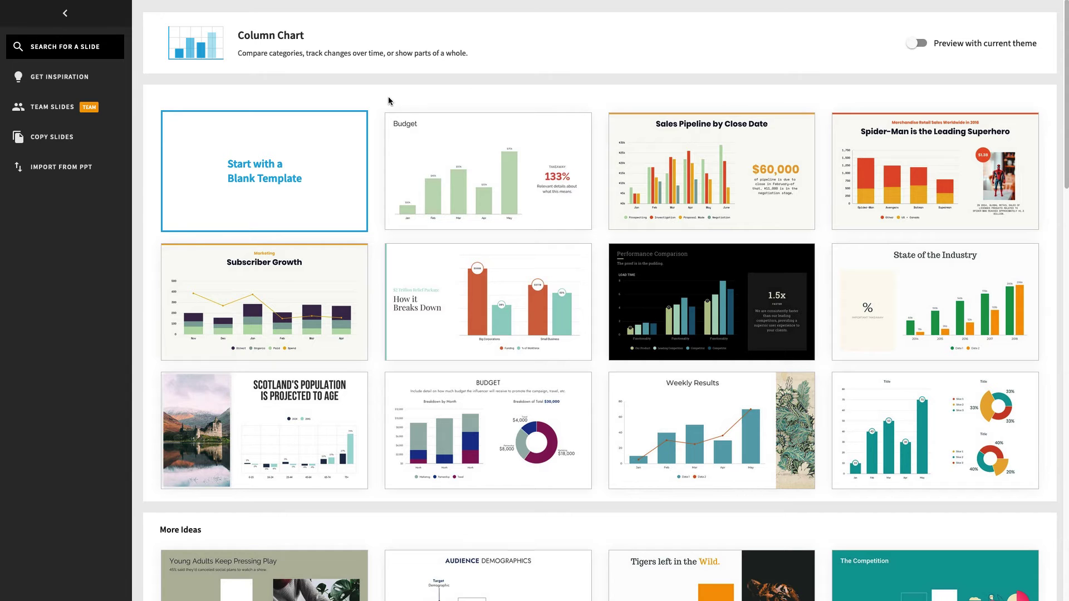
Add a blank column chart slide and review the chart types without changing them.
{"action": "left_click", "coordinate": [249, 176]}
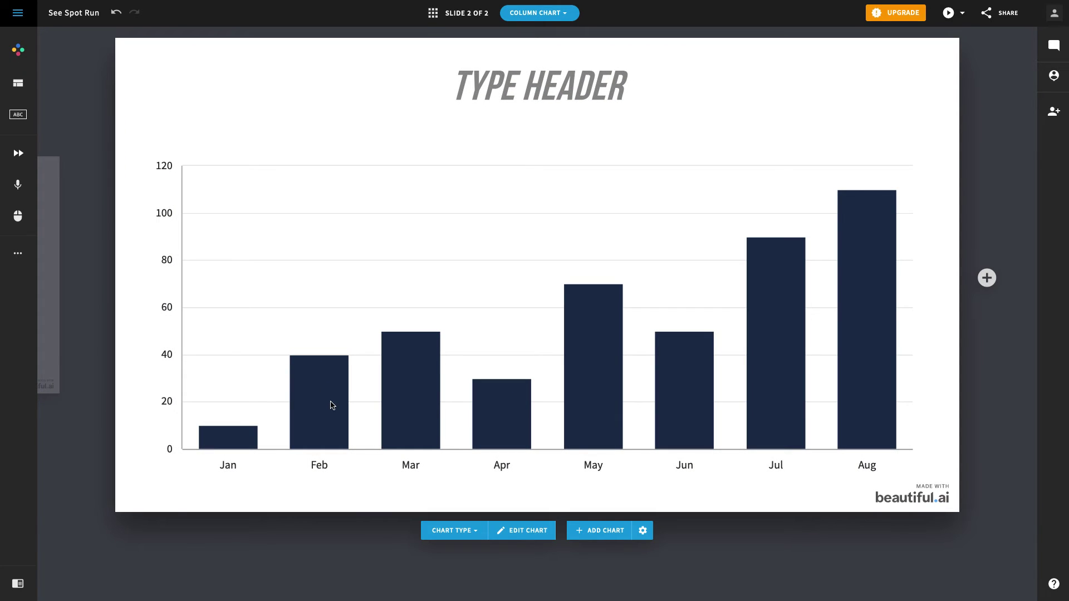
{"action": "left_click", "coordinate": [465, 534]}
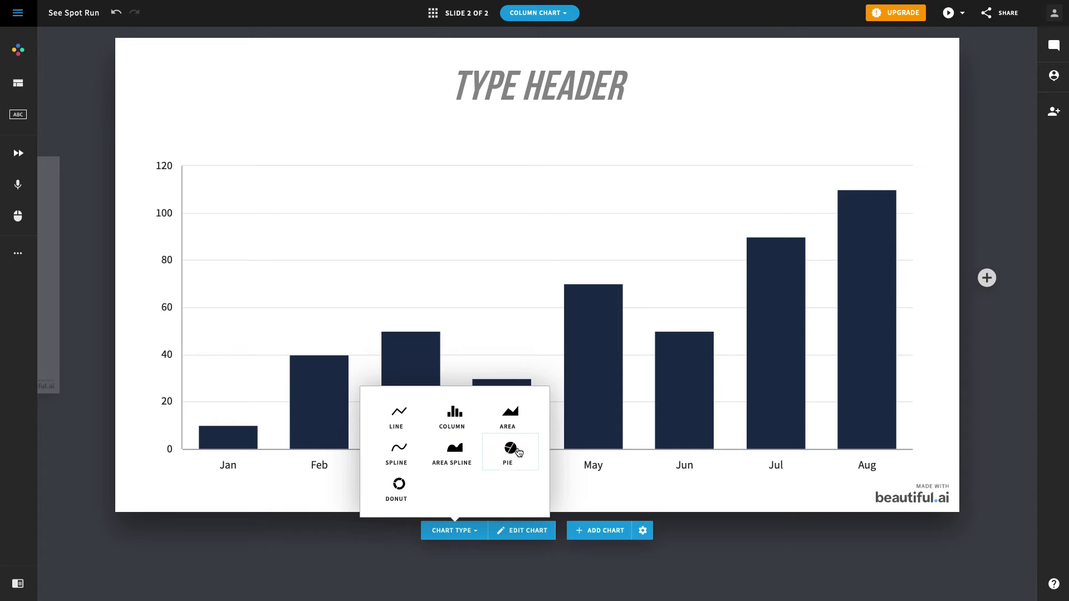
{"action": "left_click", "coordinate": [526, 531]}
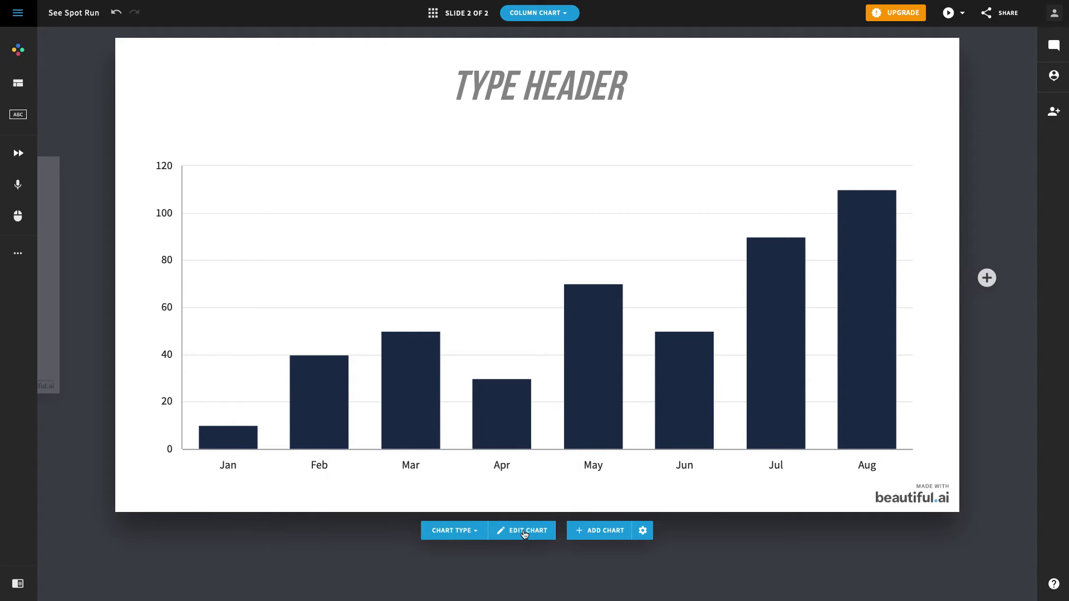
Open the chart data and delete the Aug, Jul, Jun, May and Apr columns.
{"action": "left_click", "coordinate": [520, 533]}
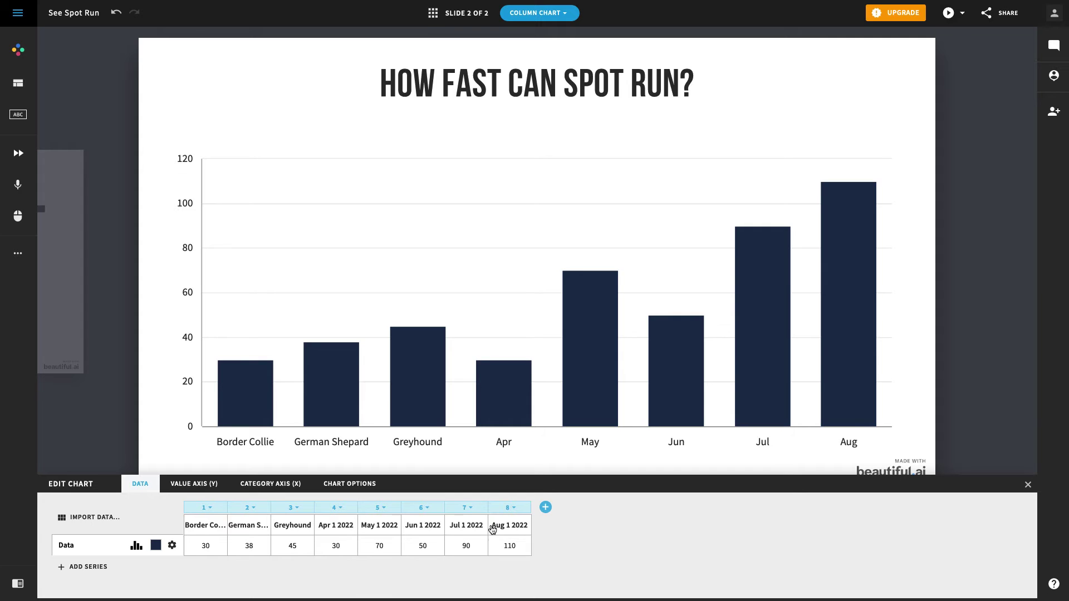
{"action": "left_click", "coordinate": [516, 507]}
{"action": "left_click", "coordinate": [506, 486]}
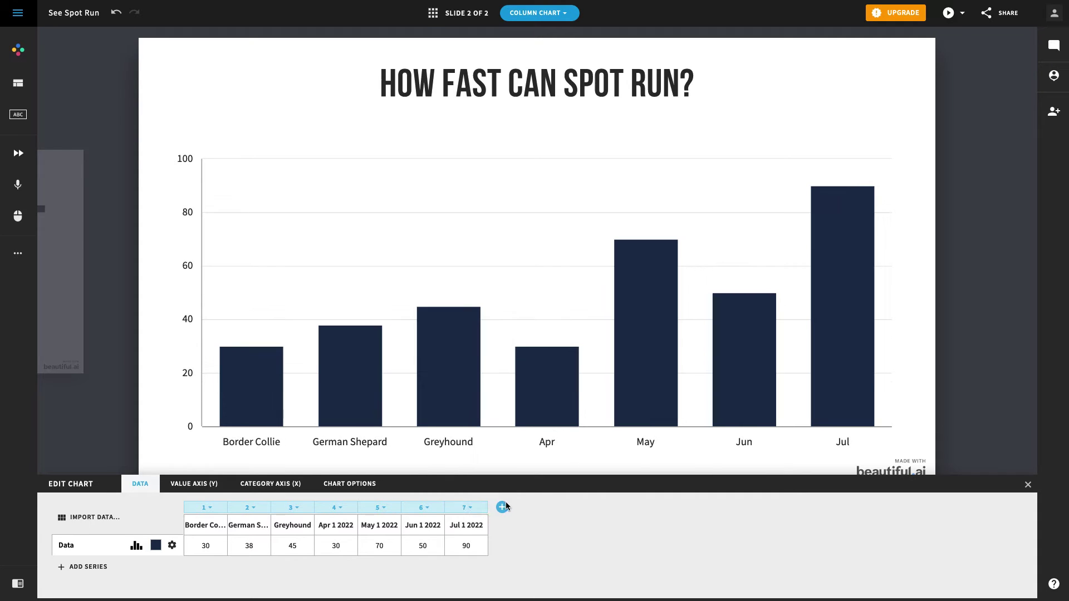
{"action": "left_click", "coordinate": [472, 508]}
{"action": "left_click", "coordinate": [458, 484]}
{"action": "left_click", "coordinate": [426, 507]}
{"action": "left_click", "coordinate": [416, 485]}
{"action": "left_click", "coordinate": [383, 507]}
{"action": "left_click", "coordinate": [379, 485]}
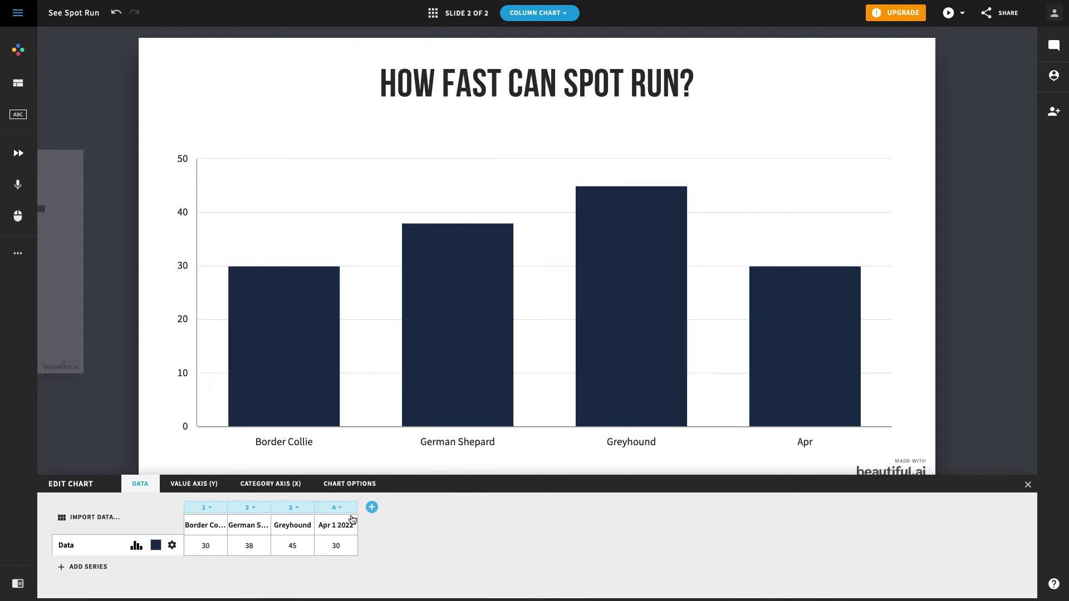
{"action": "left_click", "coordinate": [340, 508]}
{"action": "left_click", "coordinate": [335, 484]}
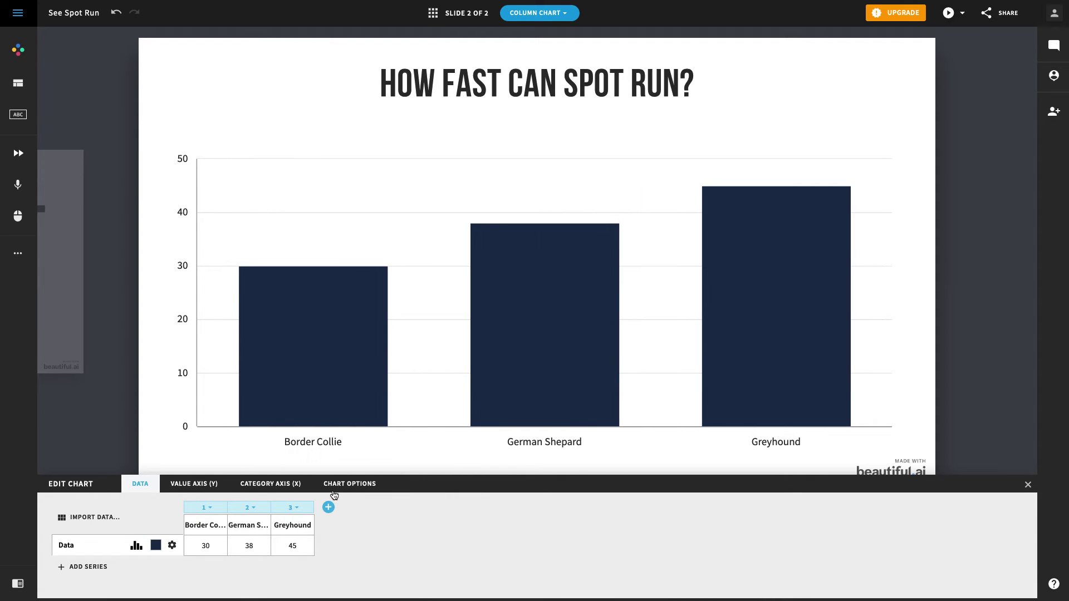
Apply the compare-columns dog-photo design, delete the old chart slide, and duplicate the new one.
{"action": "left_click", "coordinate": [757, 364]}
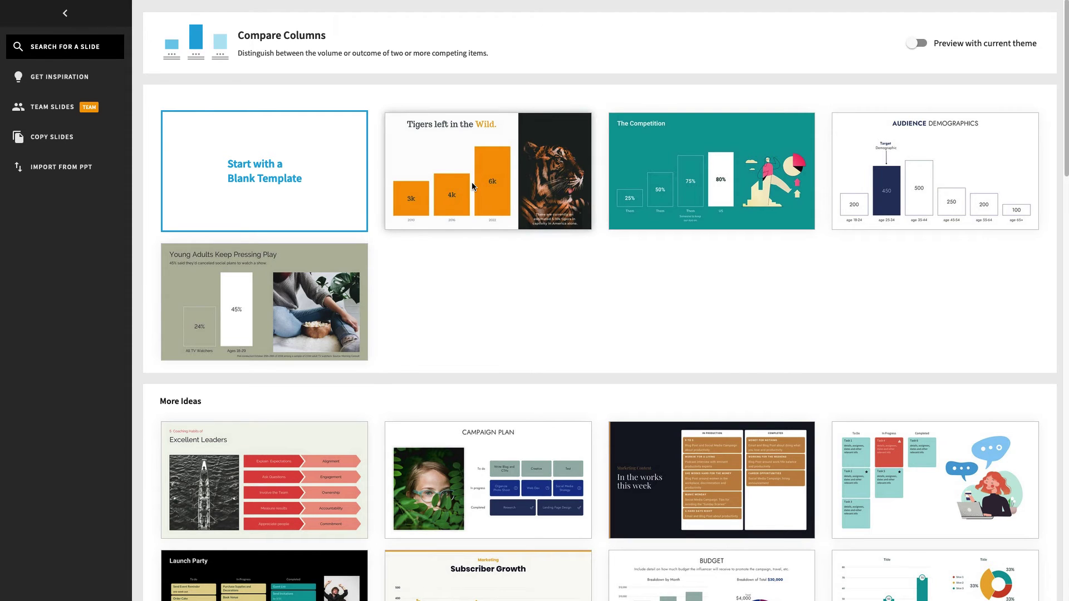
{"action": "left_click", "coordinate": [472, 183]}
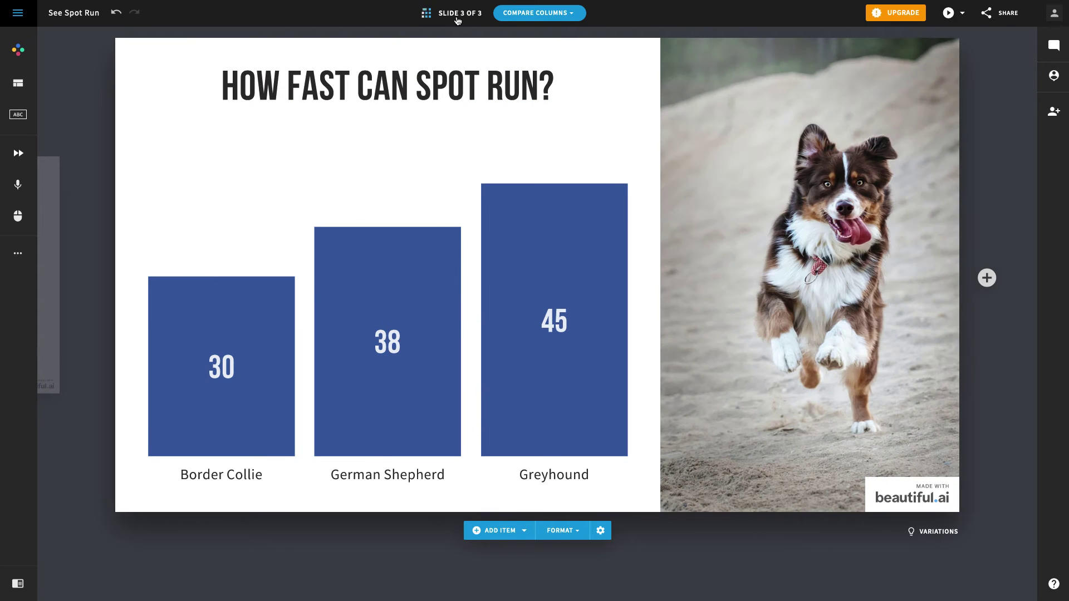
{"action": "left_click", "coordinate": [457, 19]}
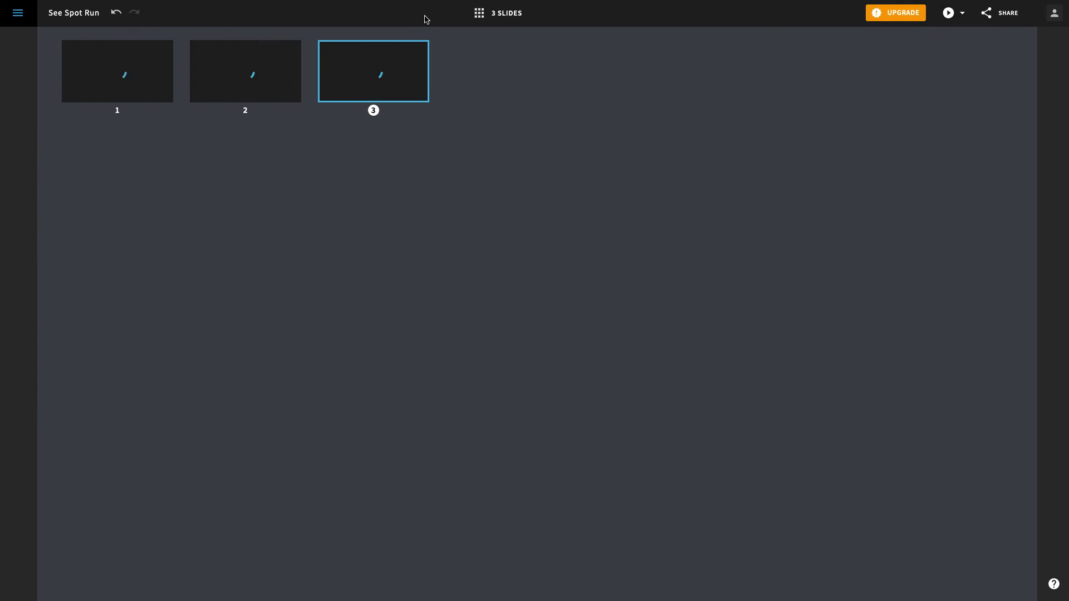
{"action": "right_click", "coordinate": [269, 70]}
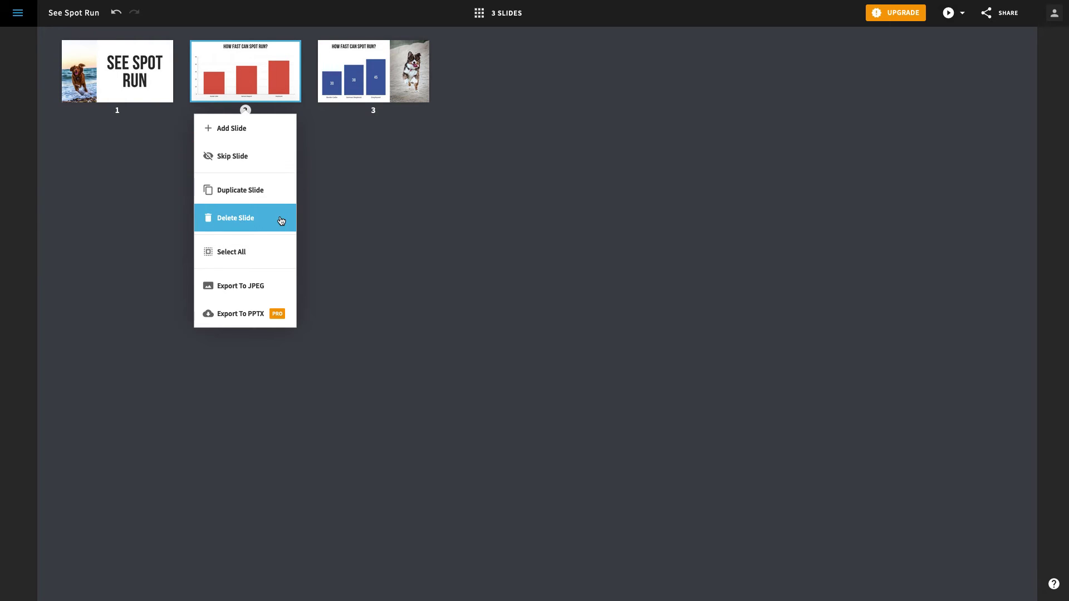
{"action": "left_click", "coordinate": [281, 219]}
{"action": "left_click", "coordinate": [261, 72]}
{"action": "right_click", "coordinate": [262, 73]}
{"action": "left_click", "coordinate": [264, 190]}
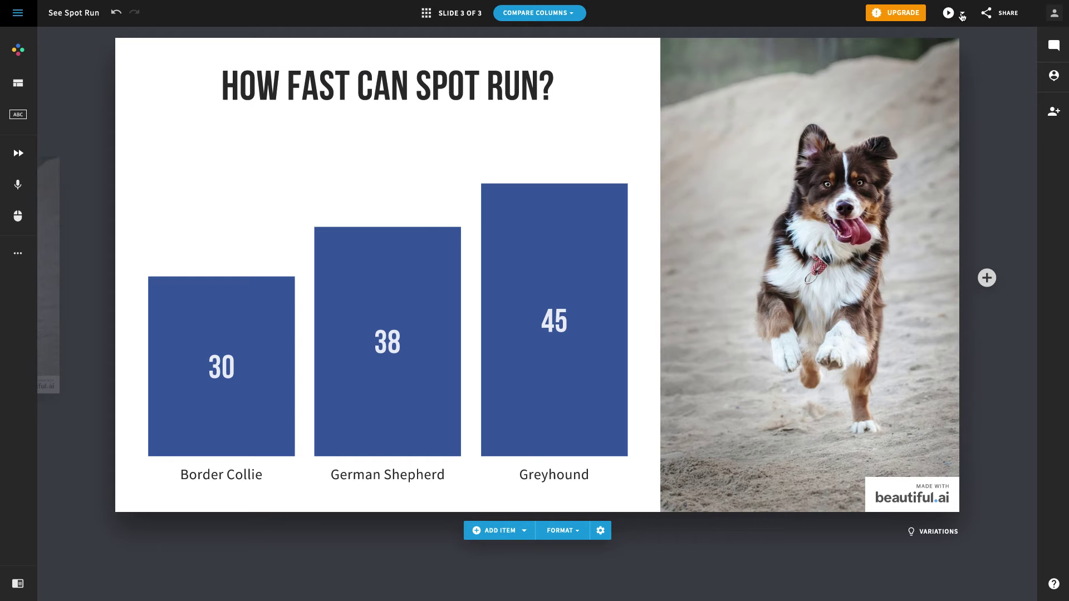
Present the deck from the title slide to 'How Fast Can Spot Run?', exit, then open the slide's '...' options menu.
{"action": "left_click", "coordinate": [962, 14]}
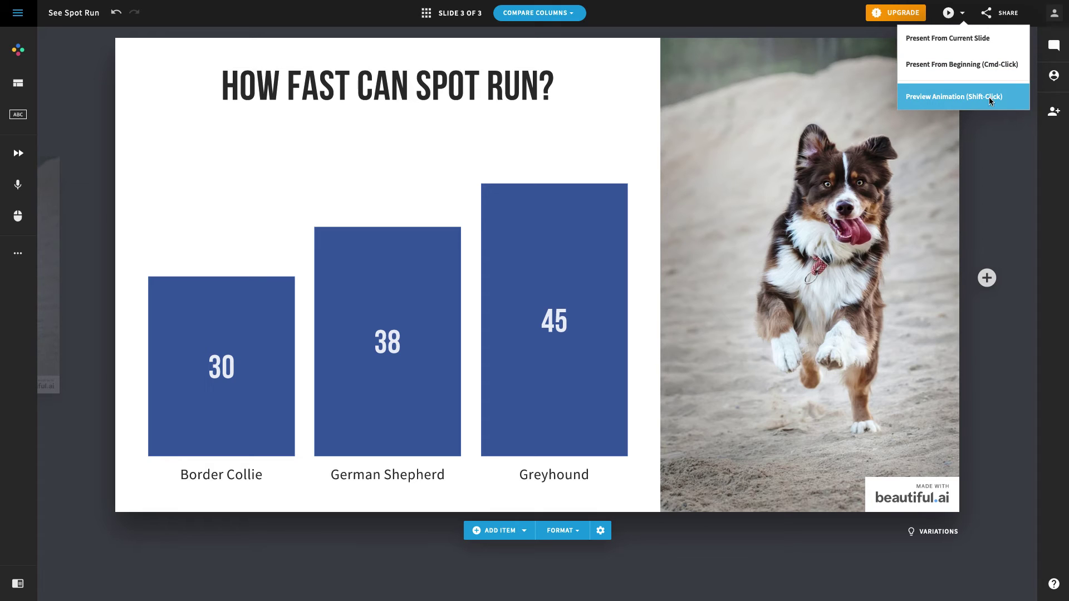
{"action": "left_click", "coordinate": [915, 65]}
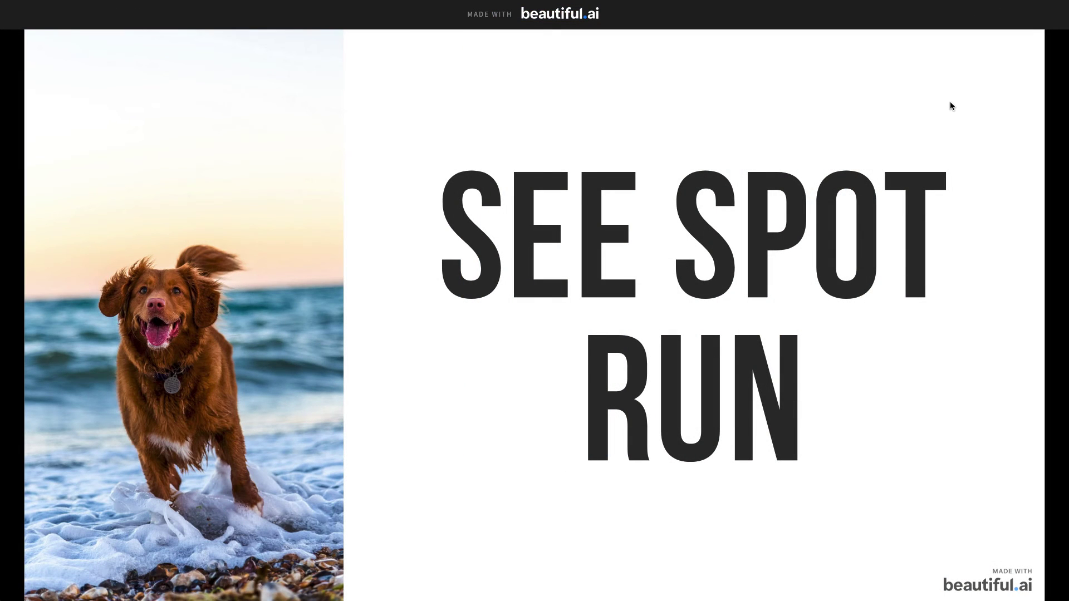
{"action": "key", "text": "Right"}
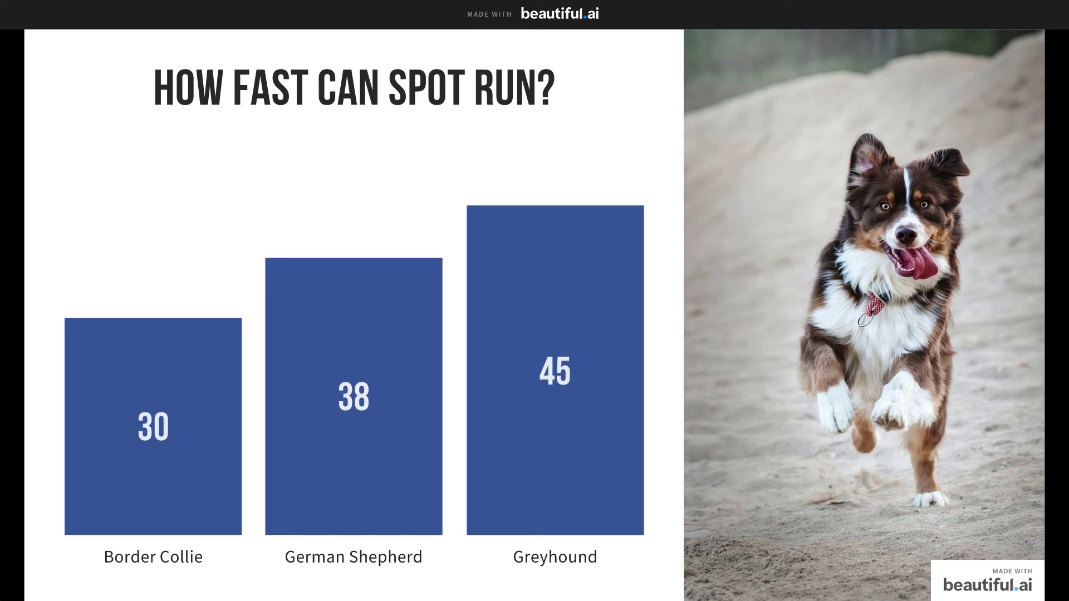
{"action": "key", "text": "Escape"}
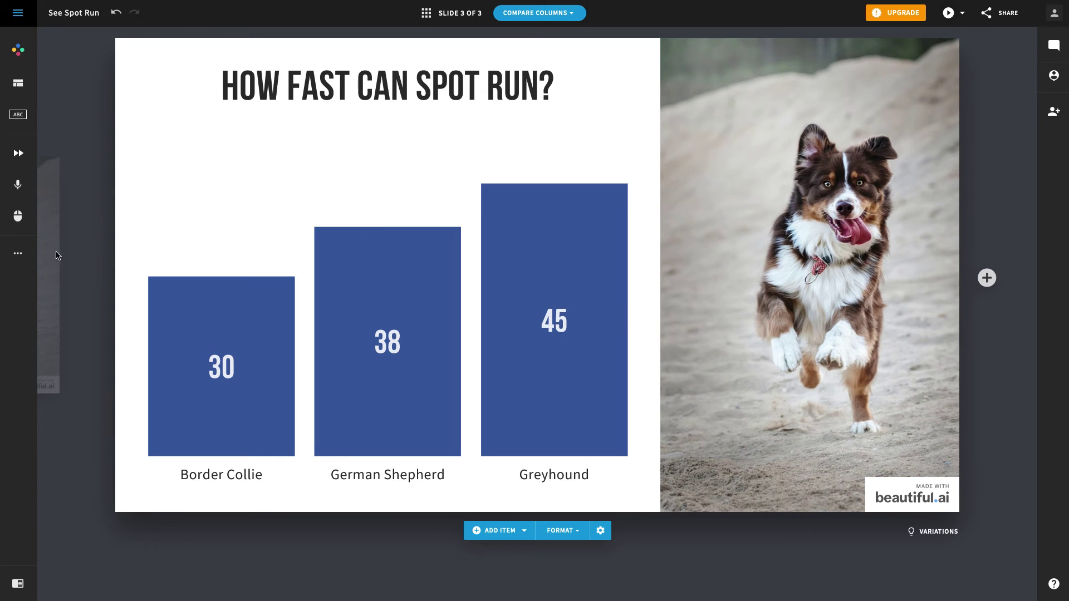
{"action": "left_click", "coordinate": [18, 253]}
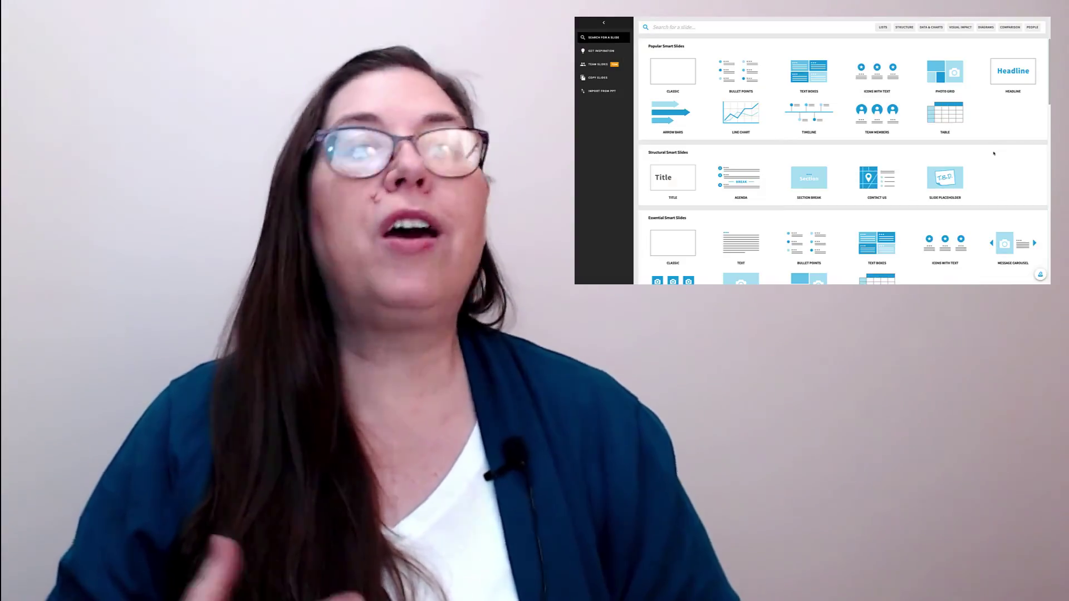
{"action": "scroll", "coordinate": [993, 153], "scroll_direction": "down", "scroll_amount": 3}
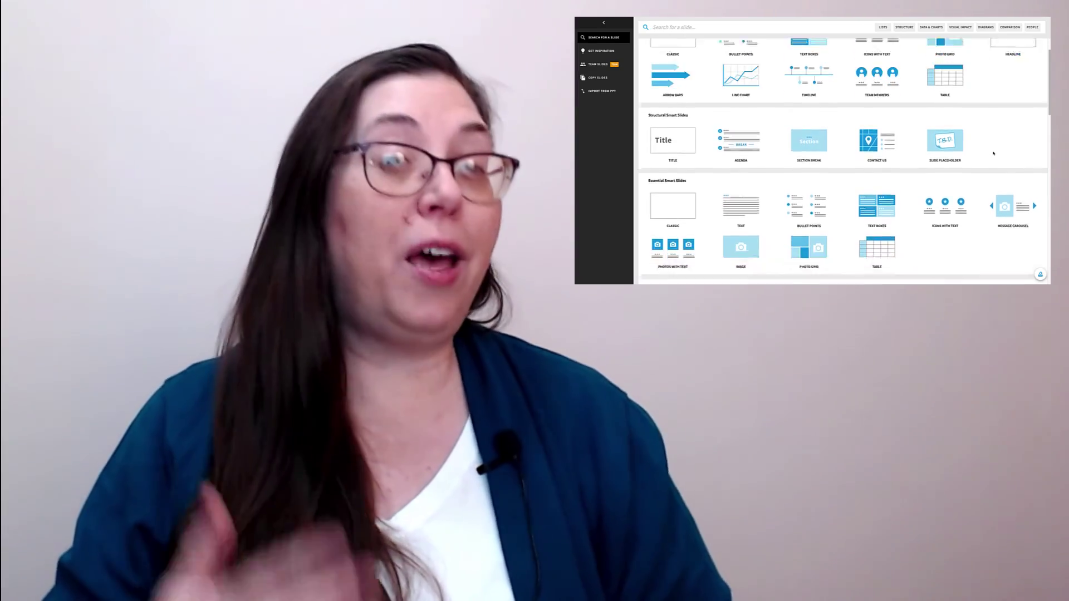
{"action": "scroll", "coordinate": [993, 153], "scroll_direction": "down", "scroll_amount": 3}
{"action": "scroll", "coordinate": [993, 153], "scroll_direction": "down", "scroll_amount": 2}
{"action": "scroll", "coordinate": [993, 153], "scroll_direction": "down", "scroll_amount": 3}
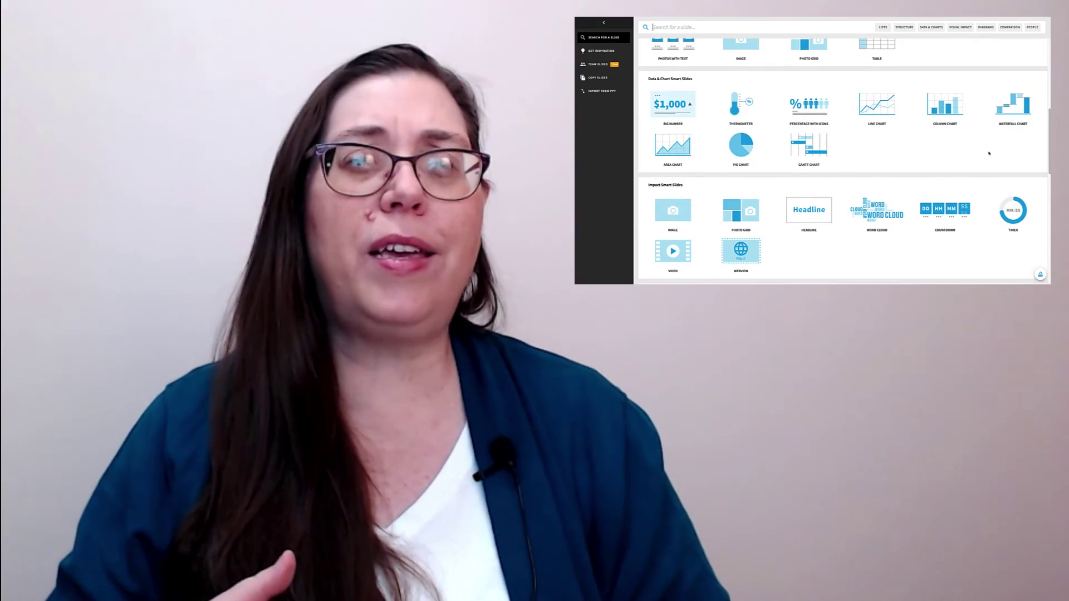
{"action": "scroll", "coordinate": [989, 153], "scroll_direction": "down", "scroll_amount": 4}
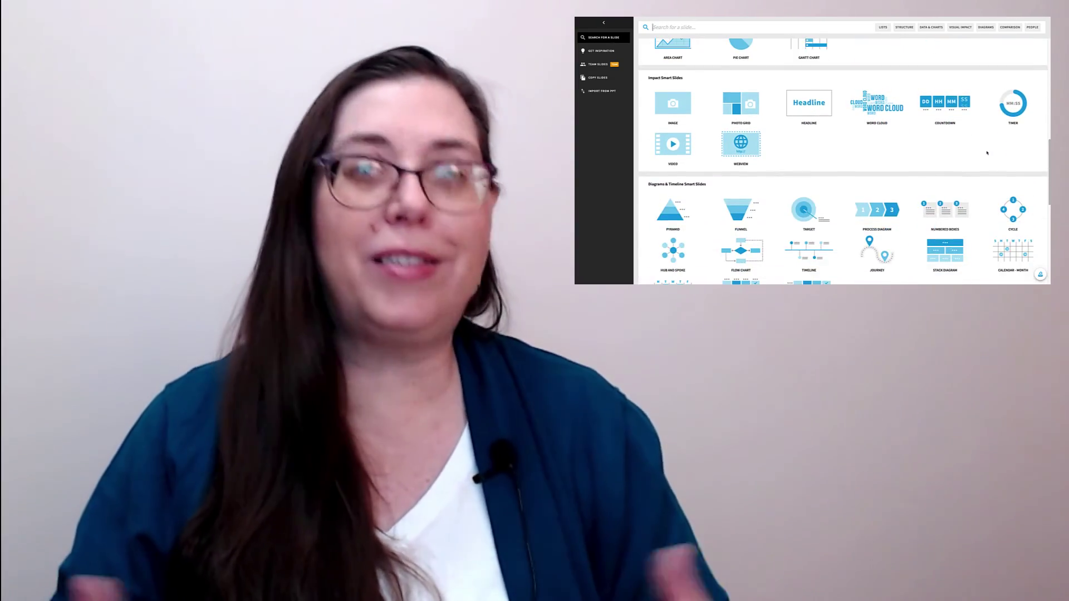